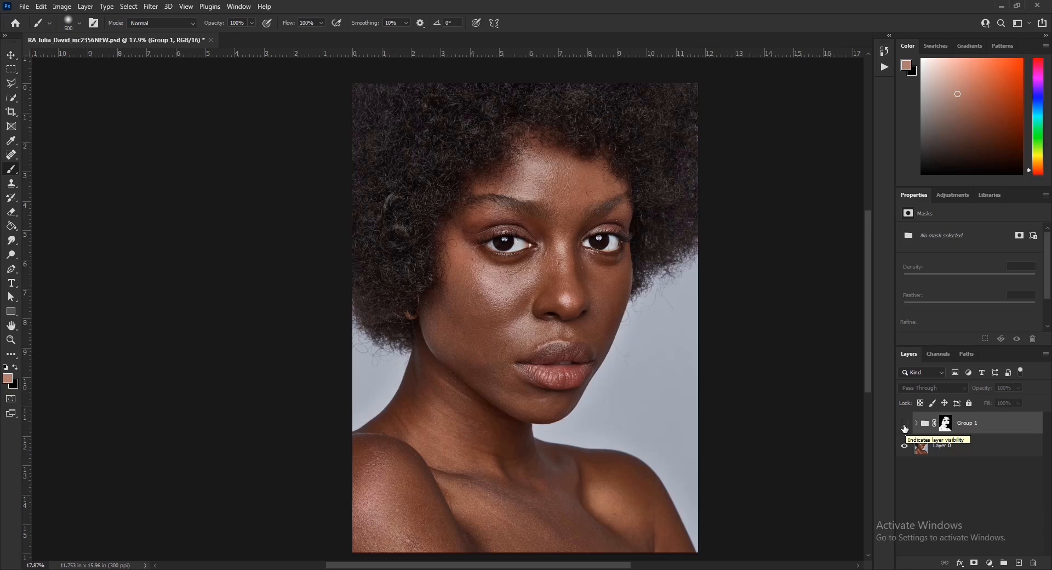
Step: Toggle Group 1 on, off and on again, zooming into the lips and back out to compare
left_click(905, 424)
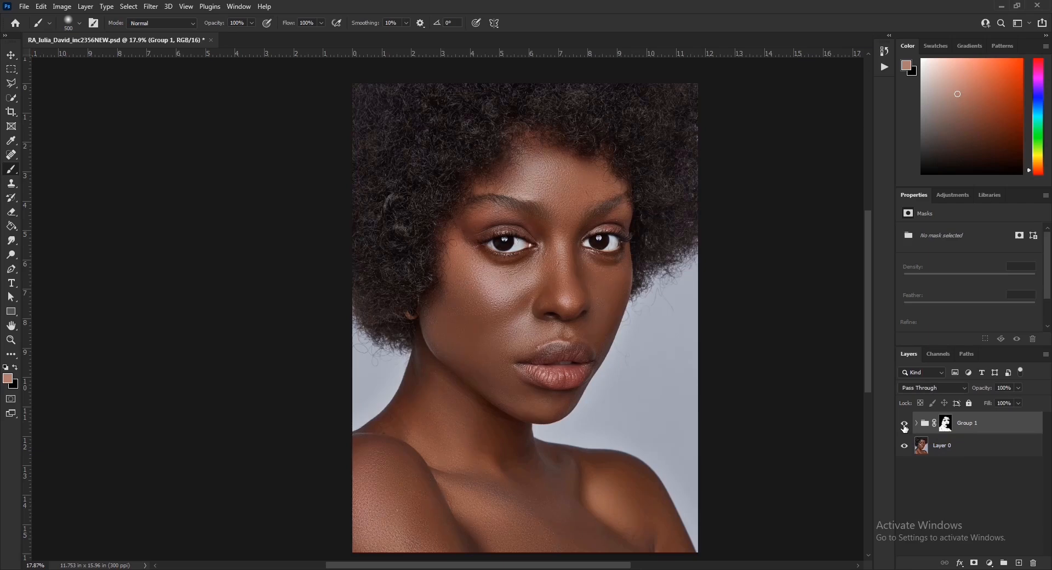
left_click(905, 425)
left_click(905, 425)
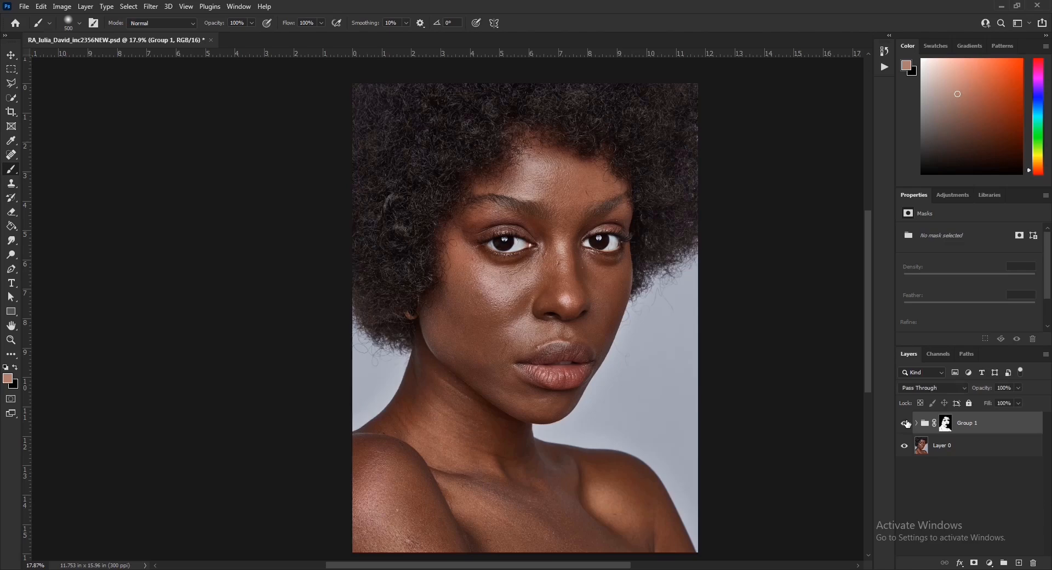
scroll(537, 364, "up", 5)
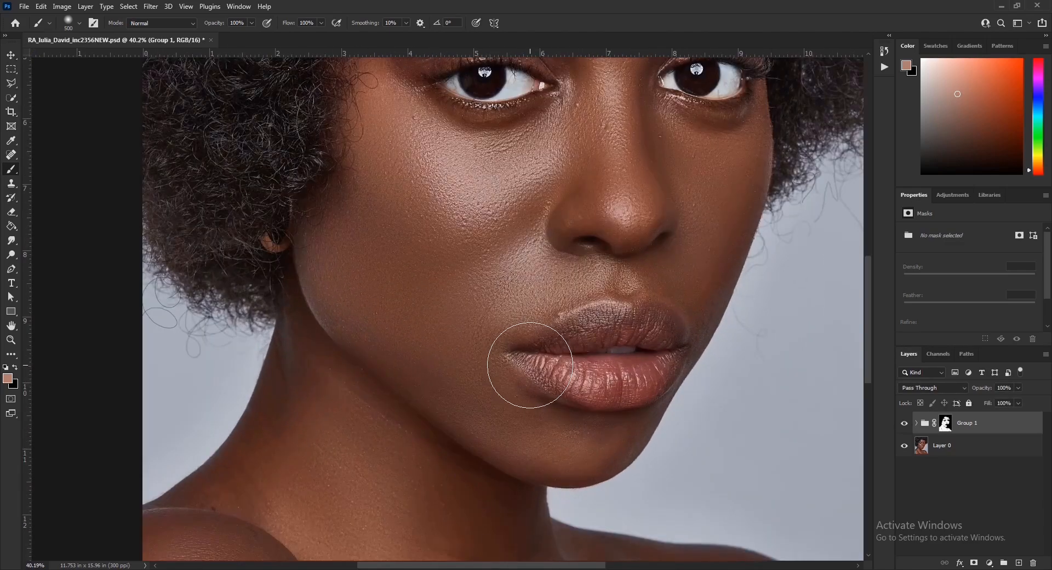
scroll(542, 353, "up", 2)
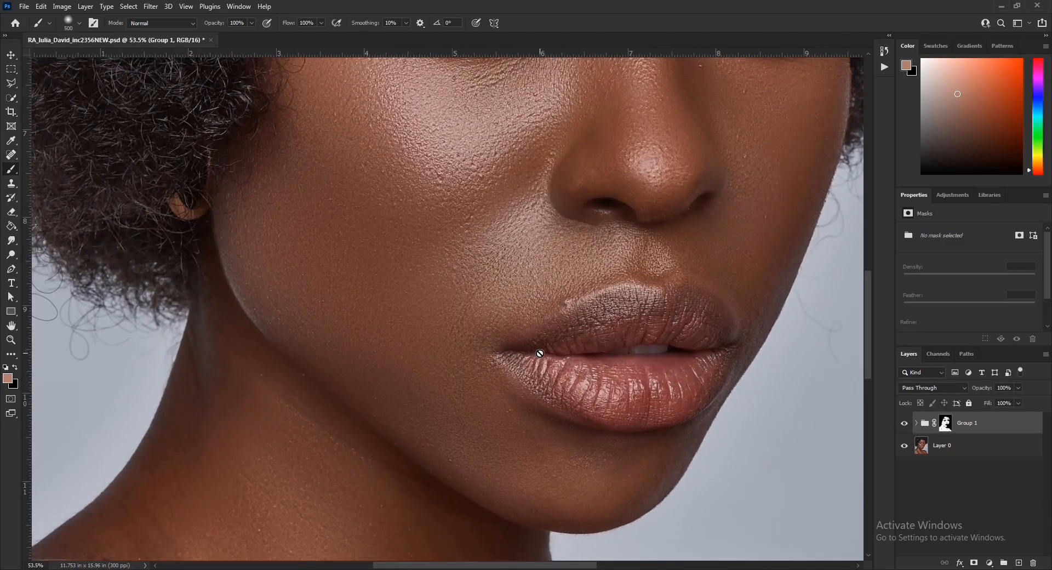
scroll(540, 353, "down", 7)
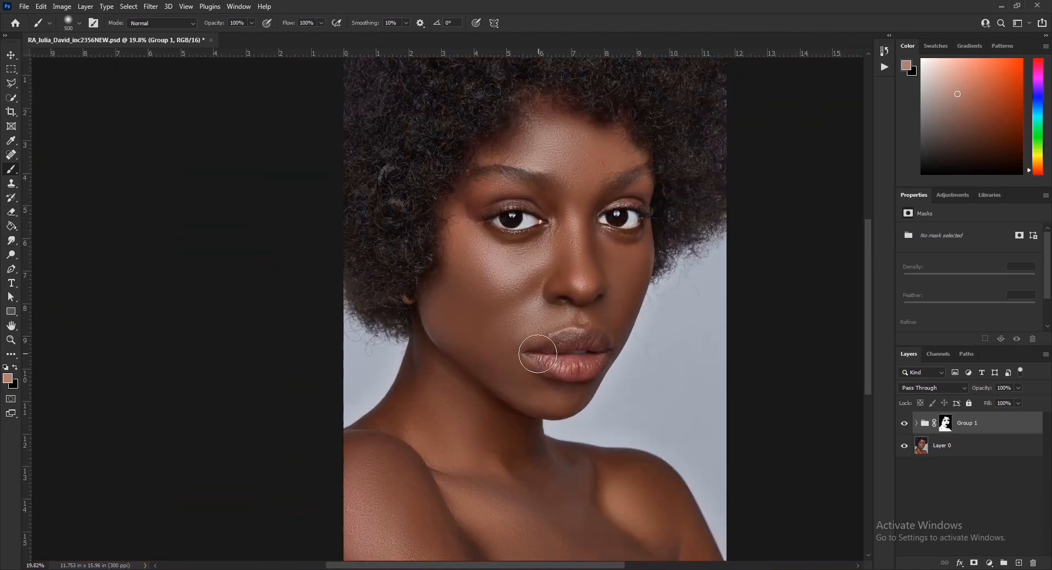
scroll(538, 354, "up", 1)
Step: Delete Group 1 with its contents and duplicate Layer 0 twice
left_click(1033, 564)
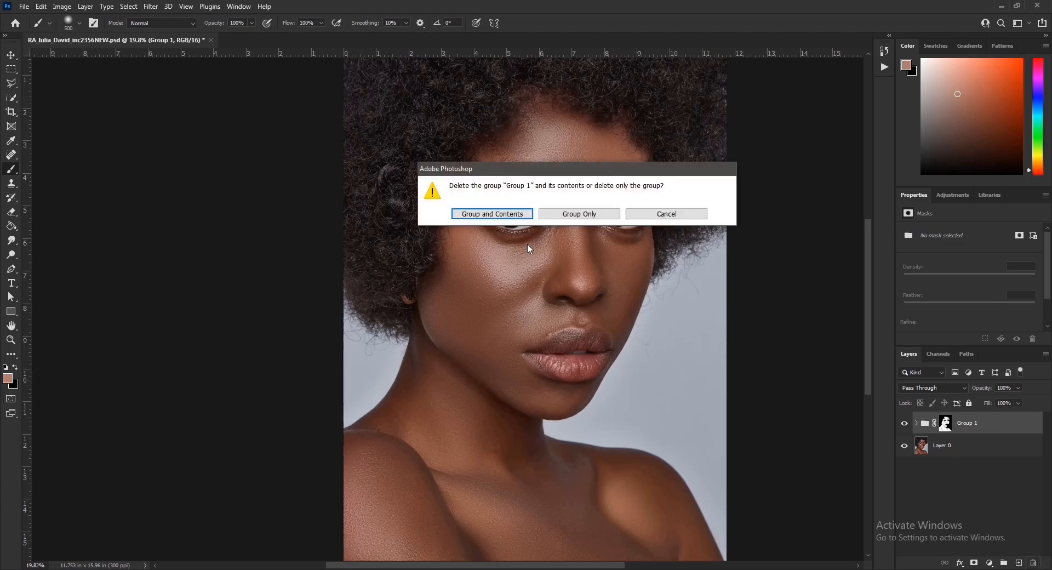
left_click(485, 216)
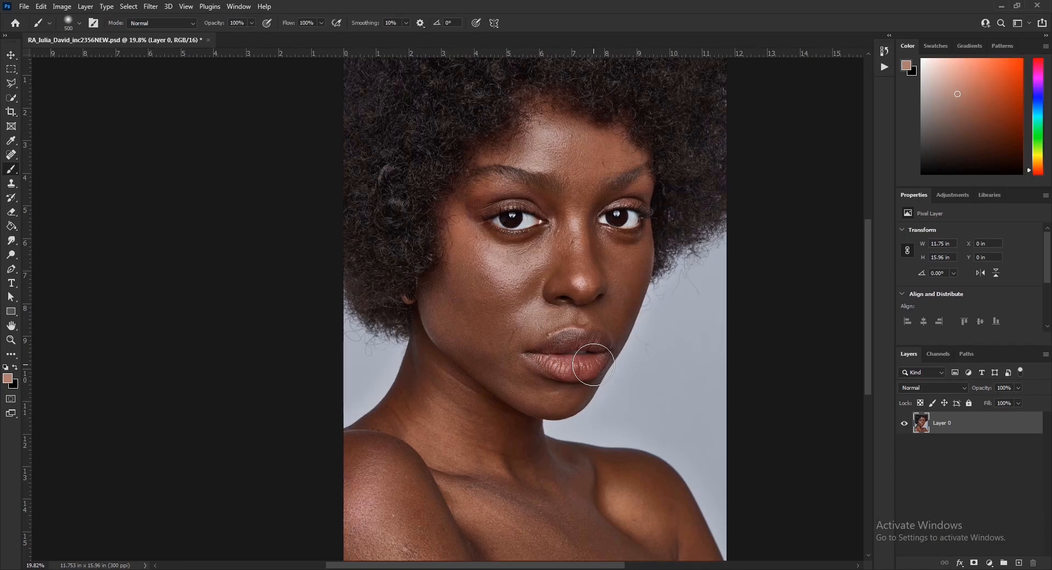
key("ctrl+j")
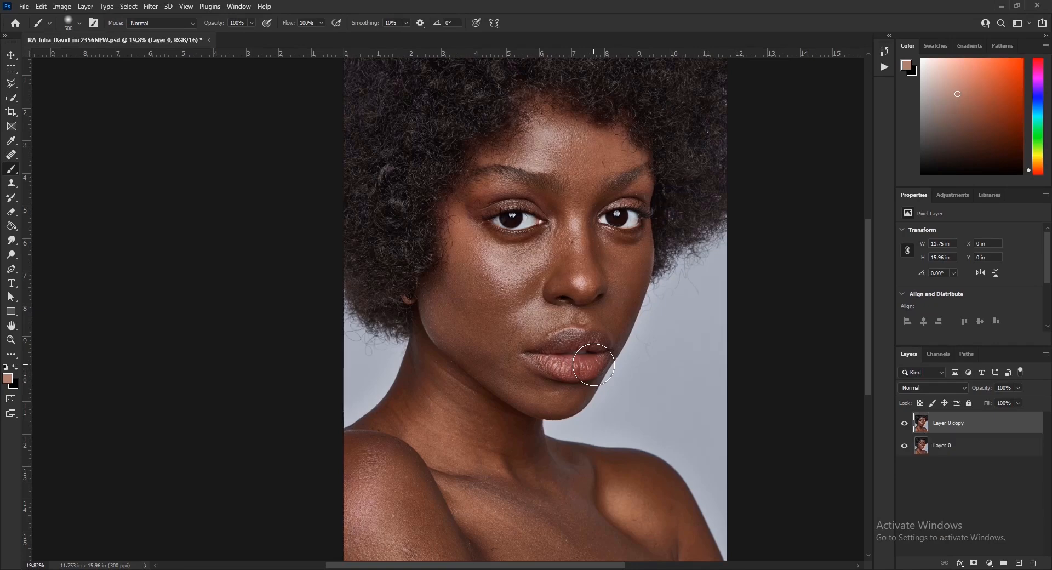
key("ctrl+j")
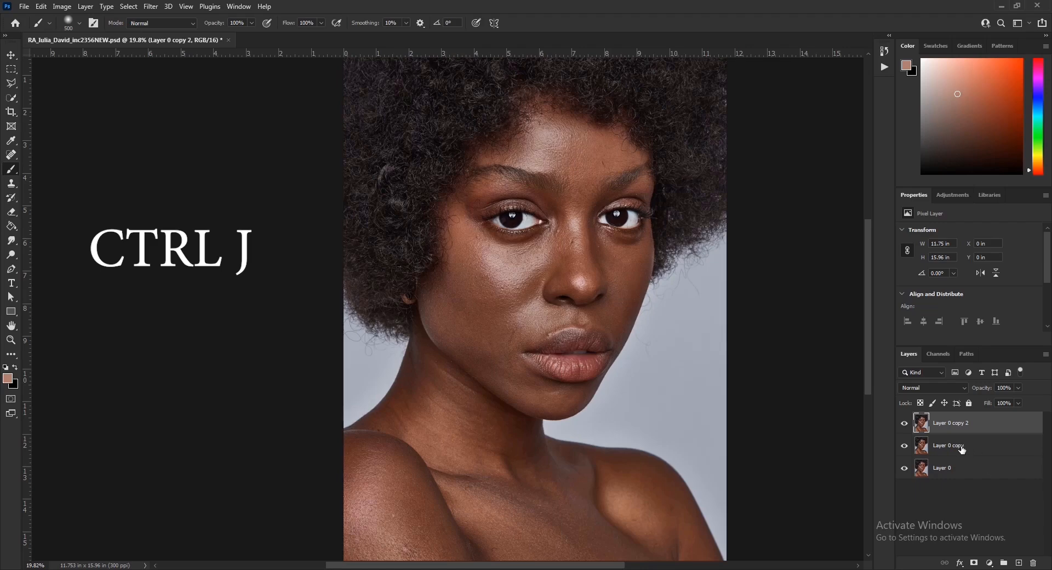
Step: Rename the two Layer 0 copies SKINTONE and TEXTURE
left_click(961, 449)
double_click(961, 448)
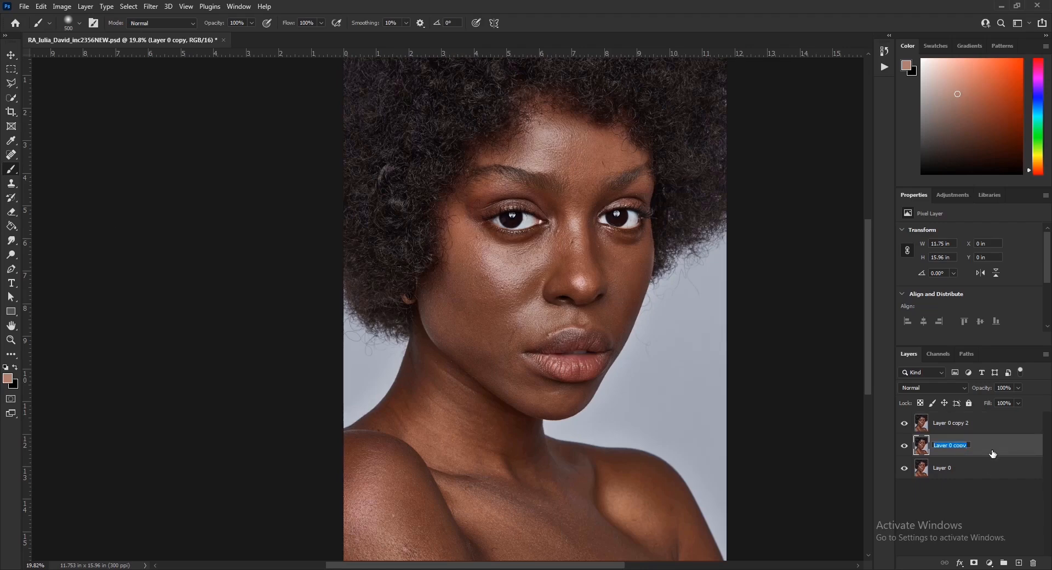
type("SKINTONE")
double_click(949, 427)
type("TE")
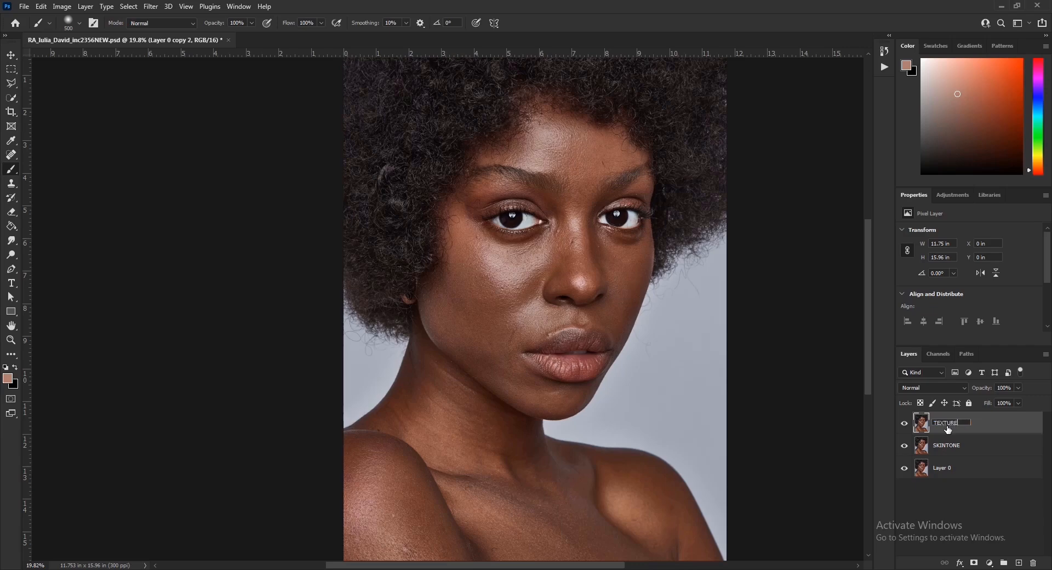
type("XTURE")
key("Return")
Step: Hide TEXTURE and apply a Gaussian Blur of about 9.4 pixels to SKINTONE
left_click(905, 424)
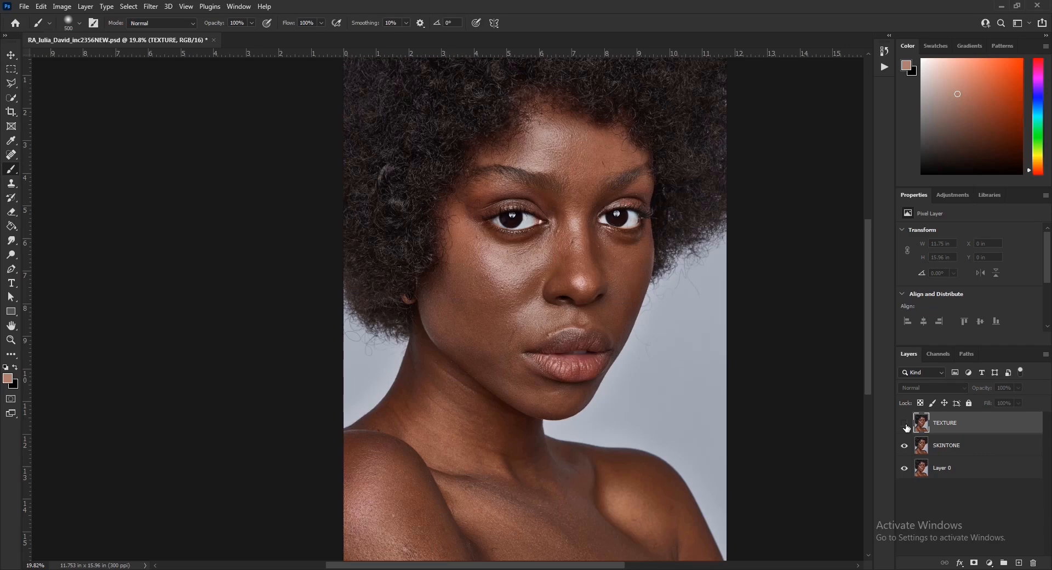
left_click(979, 449)
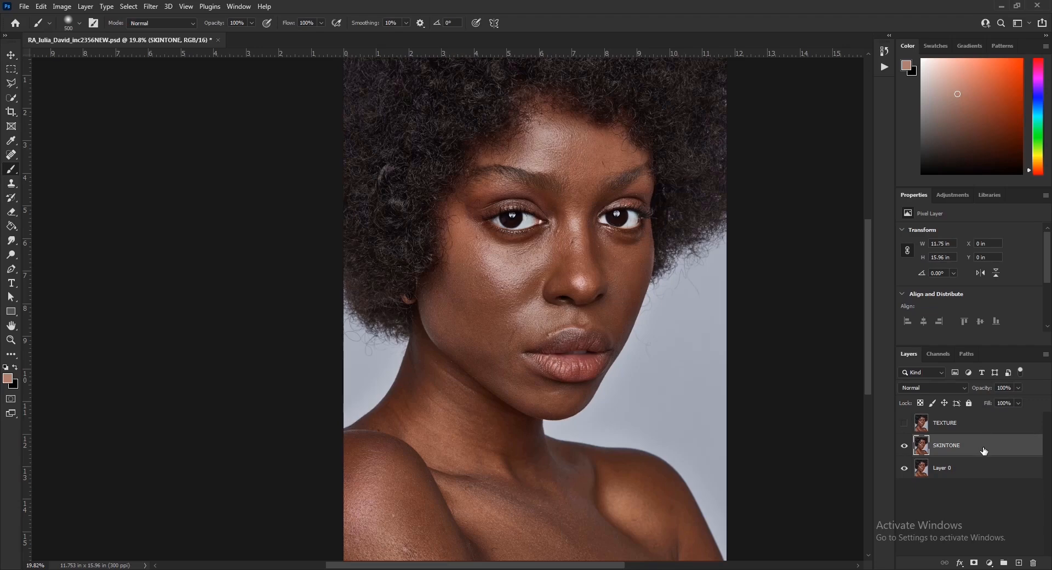
left_click(151, 6)
mouse_move(129, 162)
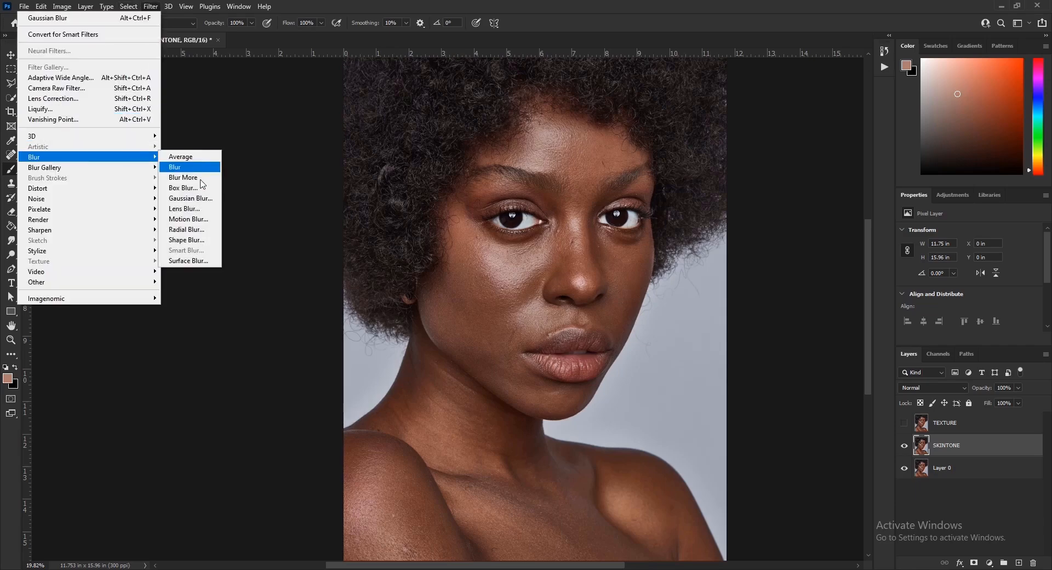
left_click(191, 198)
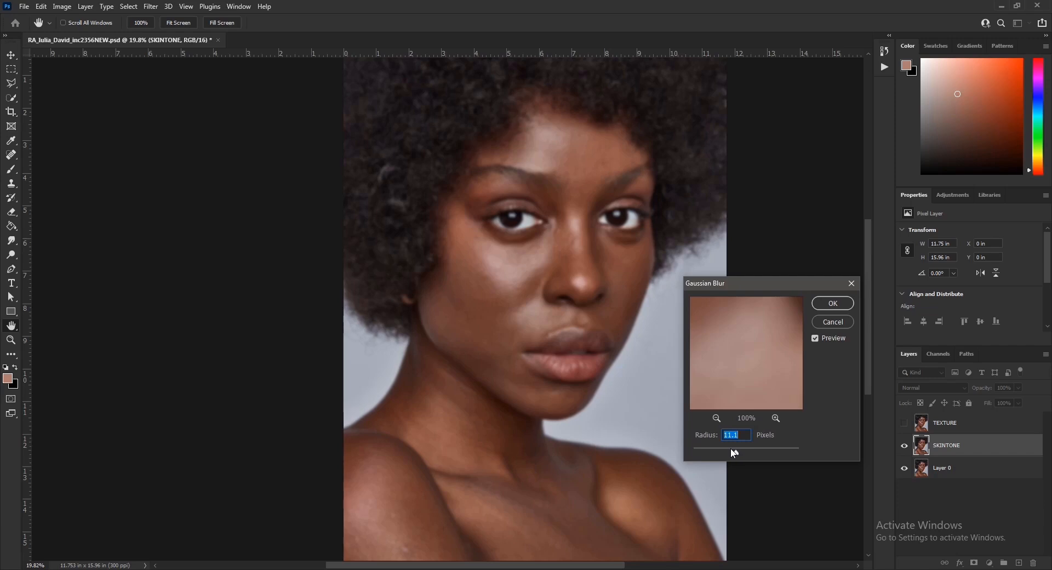
left_click_drag(731, 450, 733, 454)
left_click_drag(735, 449, 734, 448)
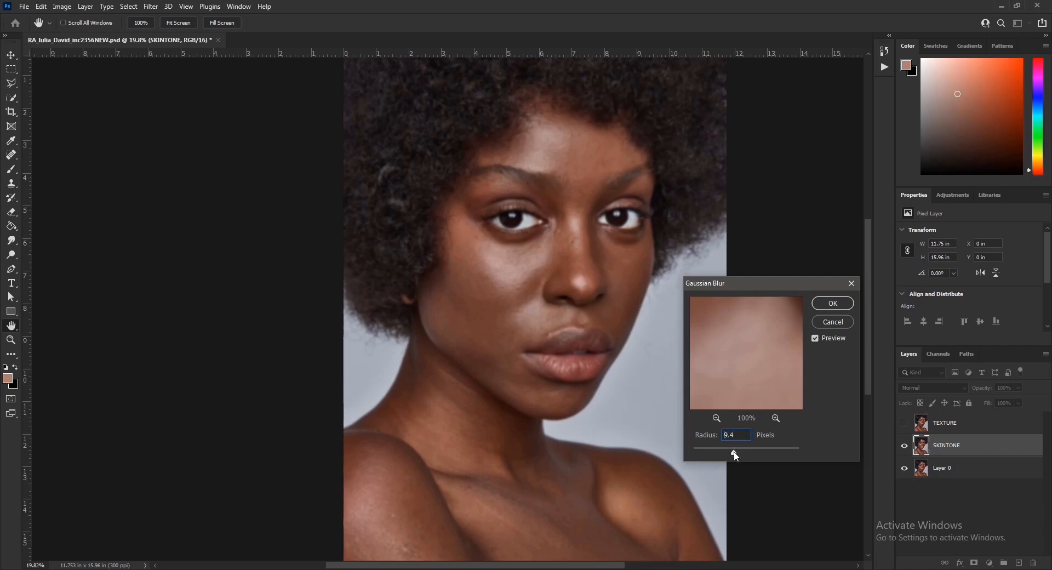
left_click(831, 304)
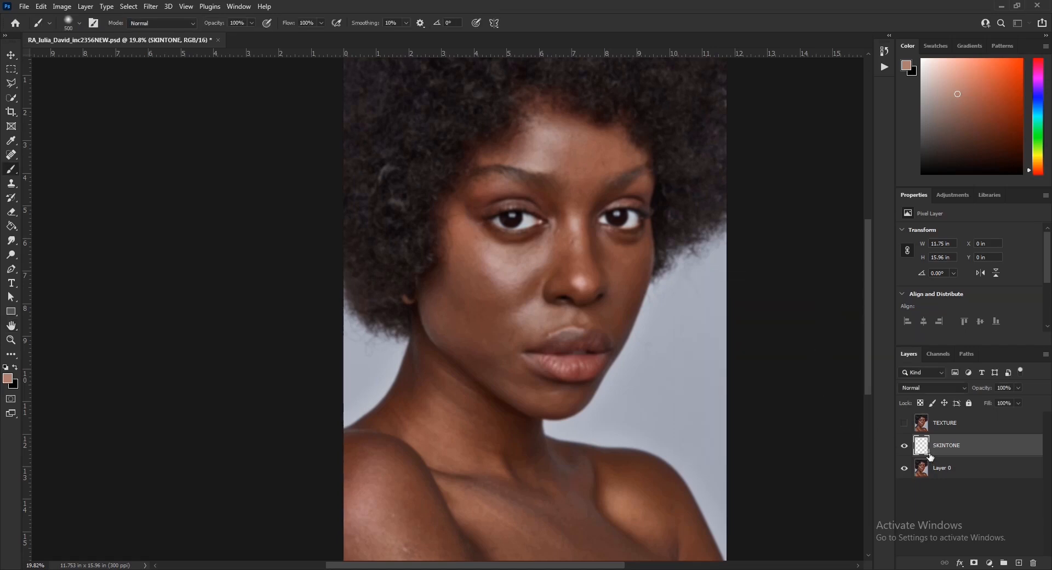
Step: Switch to the Mixer Brush Tool, sample skin colour, and undo a trial stroke under the eye
right_click(11, 173)
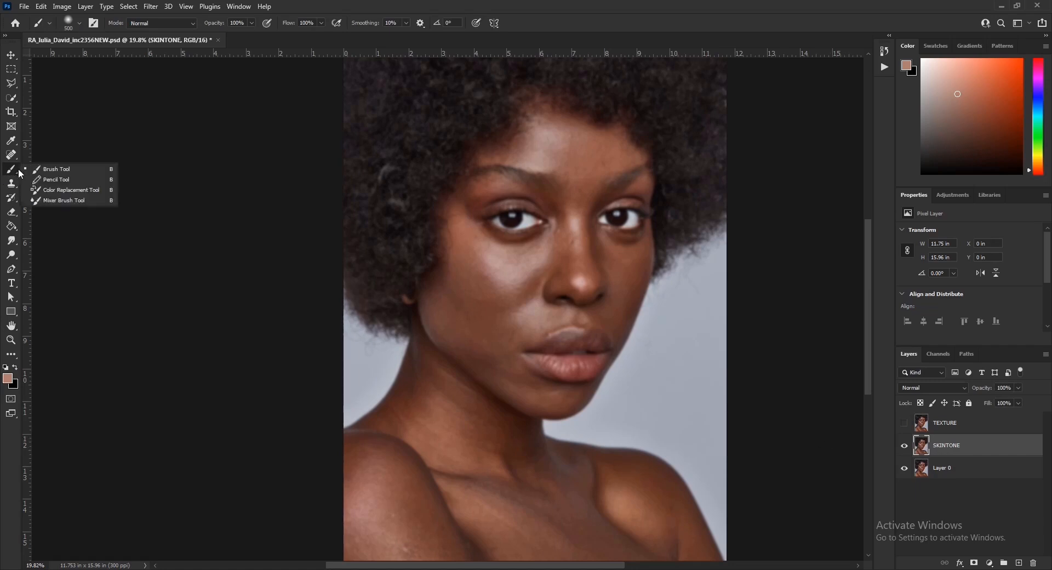
left_click(60, 199)
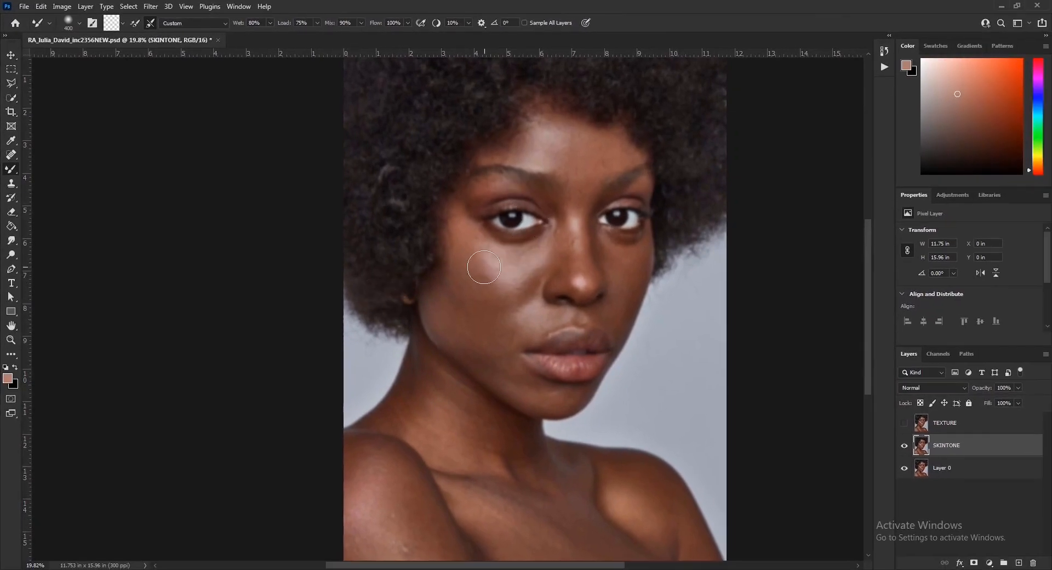
left_click(548, 241, "alt")
mouse_move(511, 253)
left_mouse_down()
mouse_move(459, 247)
mouse_move(472, 294)
mouse_move(516, 308)
mouse_move(527, 293)
mouse_move(499, 292)
mouse_move(537, 266)
mouse_move(488, 268)
mouse_move(476, 248)
mouse_move(492, 295)
mouse_move(464, 291)
mouse_move(641, 313)
mouse_move(580, 325)
mouse_move(508, 284)
mouse_move(510, 296)
mouse_move(514, 277)
mouse_move(535, 275)
mouse_move(530, 322)
mouse_move(571, 279)
mouse_move(459, 306)
mouse_move(480, 330)
mouse_move(520, 309)
mouse_move(560, 328)
mouse_move(658, 284)
left_mouse_up()
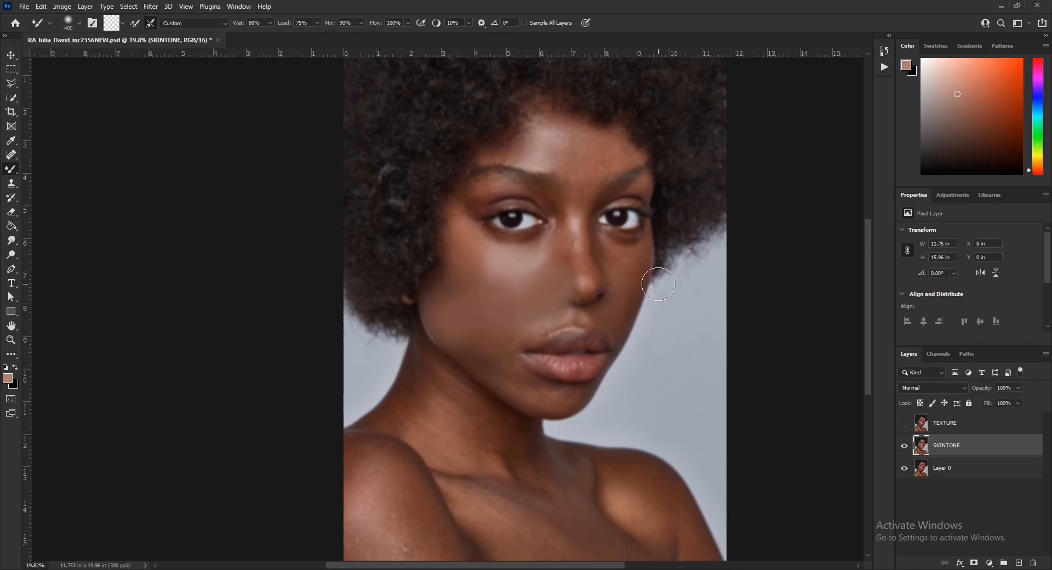
key("ctrl+z")
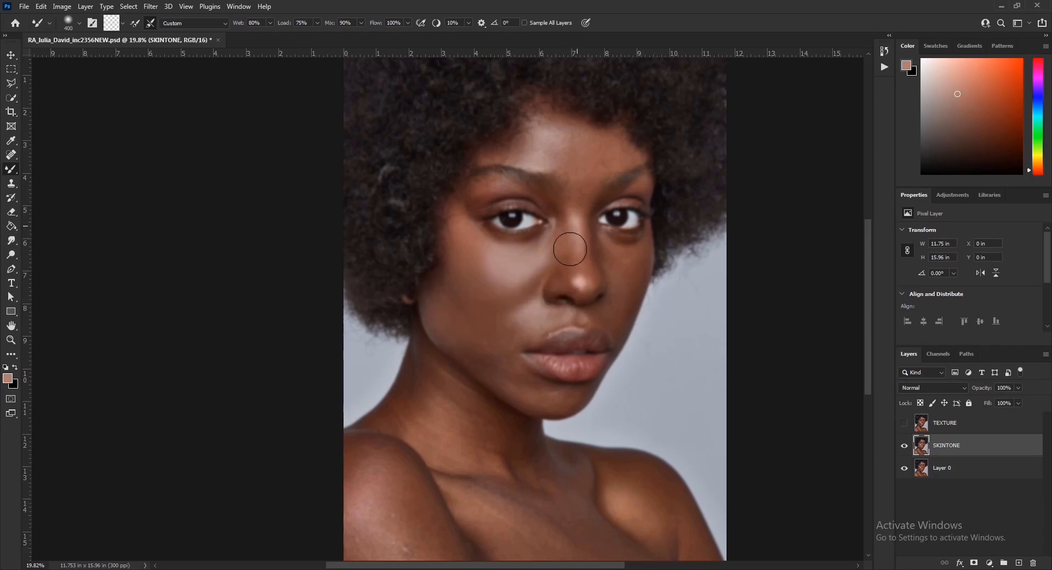
Step: Blend the skin on the forehead, left cheek, beside the nose, chest and neck
mouse_move(550, 127)
left_mouse_down()
mouse_move(518, 150)
mouse_move(562, 176)
left_mouse_up()
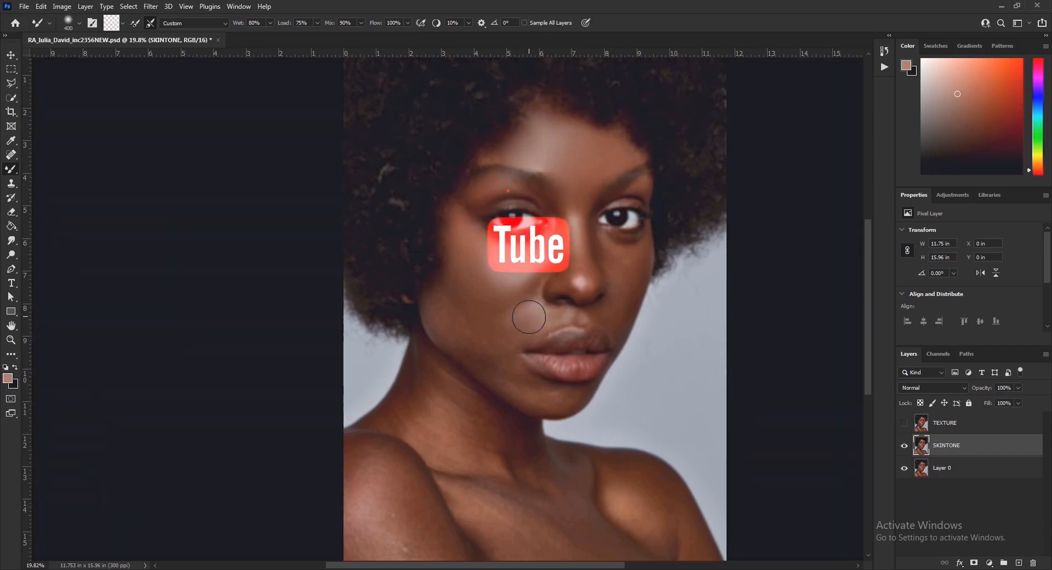
left_click_drag(456, 269, 483, 301)
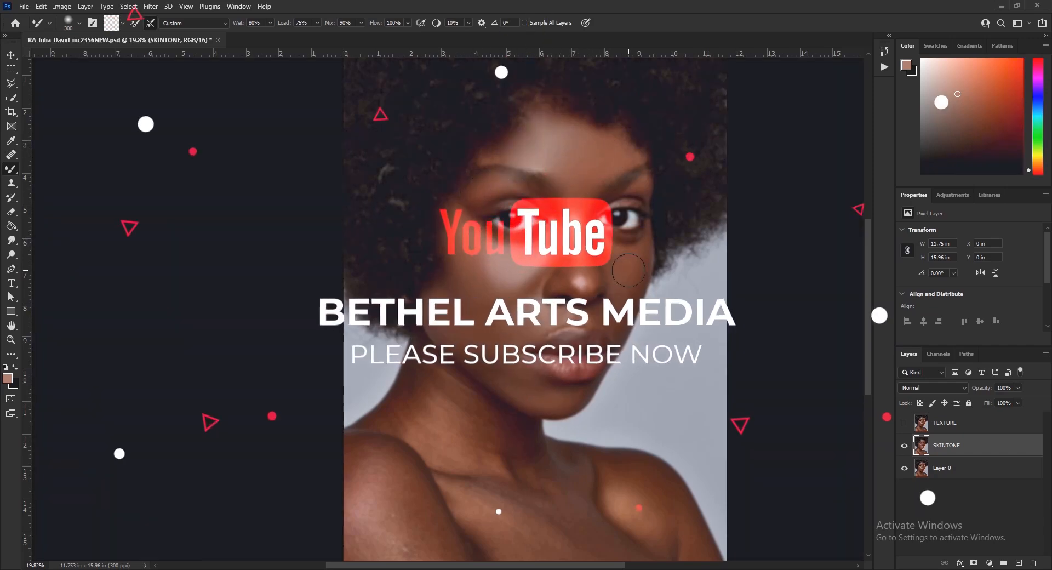
key("bracketleft")
key("bracketleft")
mouse_move(546, 313)
left_mouse_down()
mouse_move(548, 280)
mouse_move(548, 294)
left_mouse_up()
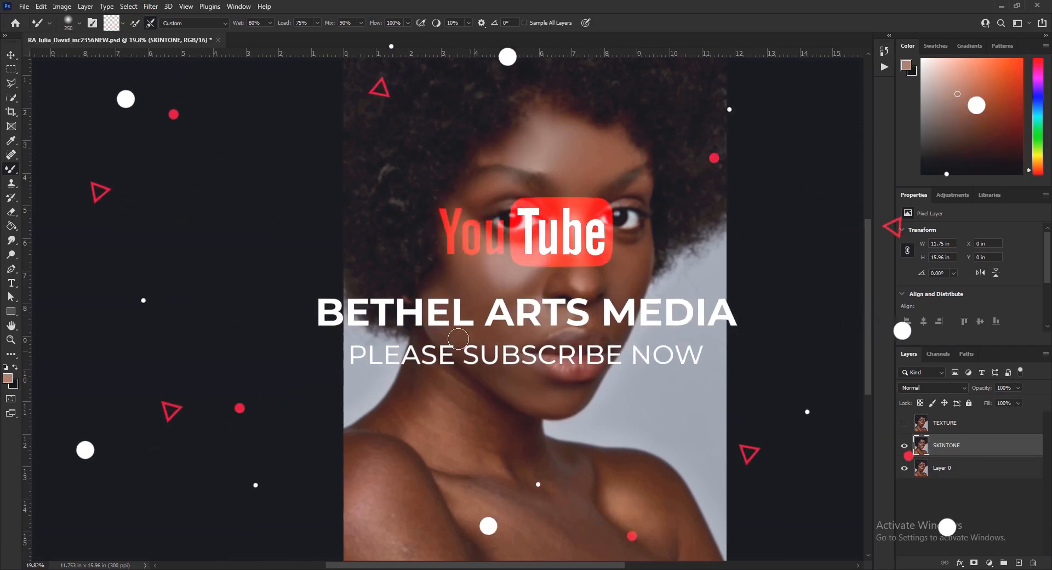
mouse_move(579, 460)
left_mouse_down()
mouse_move(580, 479)
mouse_move(562, 494)
left_mouse_up()
mouse_move(466, 403)
left_mouse_down()
mouse_move(436, 432)
mouse_move(477, 457)
left_mouse_up()
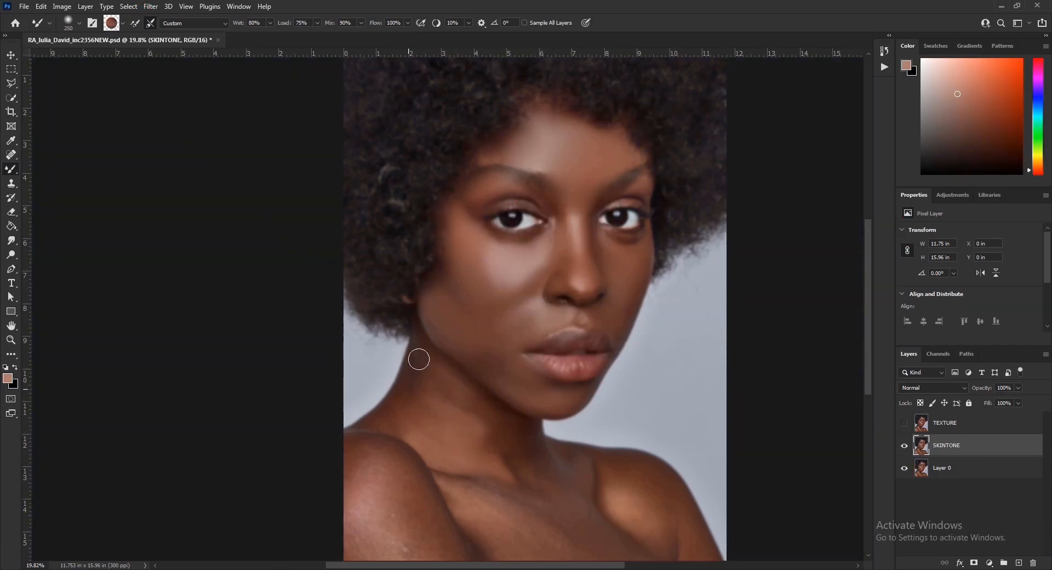
left_click_drag(418, 359, 412, 359)
Step: Smooth the shoulder and collarbone area, adjusting brush size between strokes
key("bracketright")
key("bracketright")
key("bracketright")
key("bracketright")
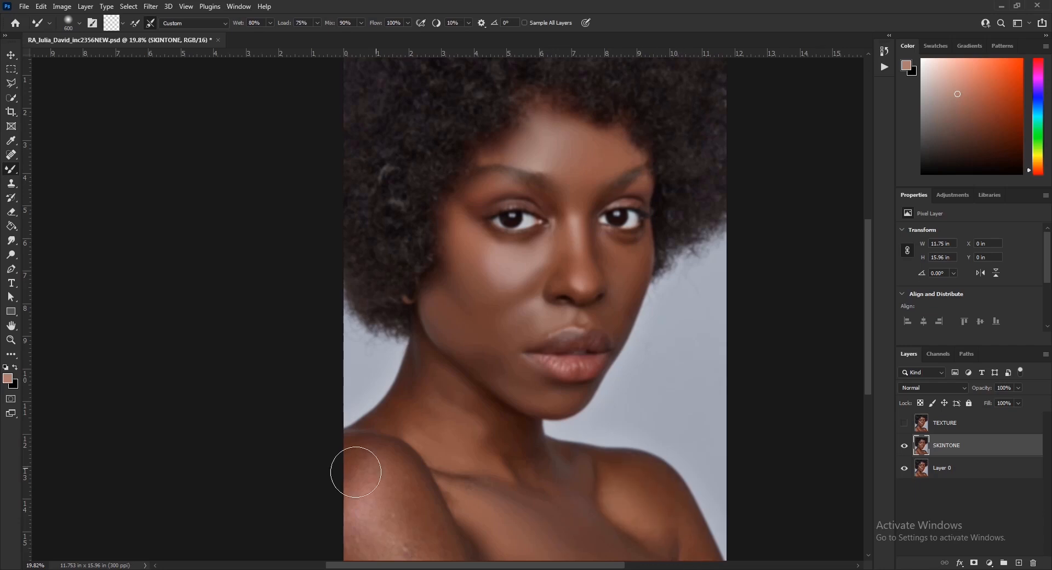
left_click_drag(411, 546, 427, 529)
left_click_drag(359, 542, 357, 473)
key("bracketleft")
key("bracketleft")
key("bracketleft")
mouse_move(456, 488)
left_mouse_down()
mouse_move(534, 472)
mouse_move(480, 433)
left_mouse_up()
key("bracketright")
key("bracketright")
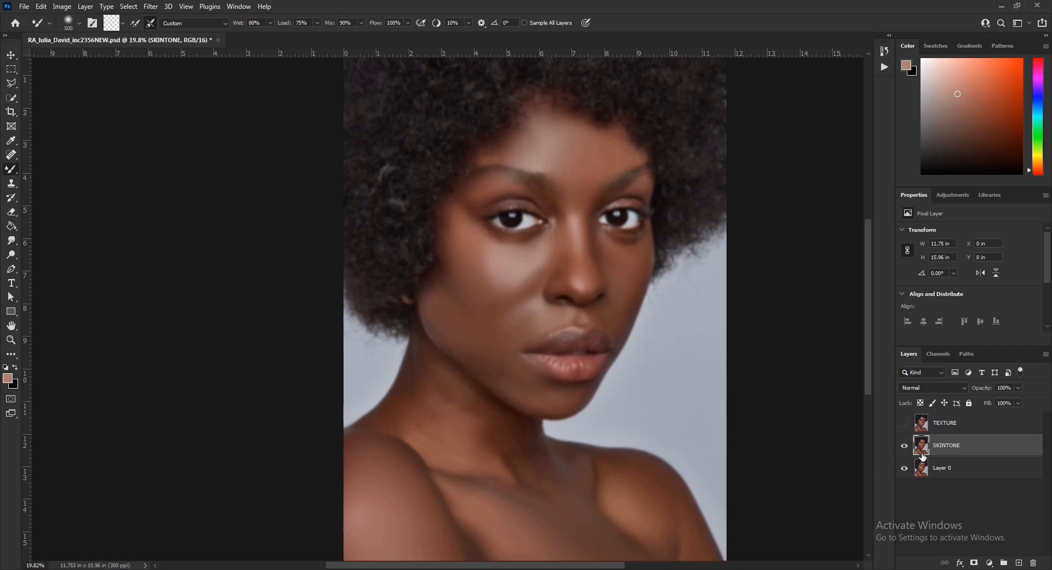
Step: Show and select TEXTURE, then add a Hue/Saturation adjustment with Saturation at -100
left_click(904, 423)
left_click(905, 424)
left_click(989, 426)
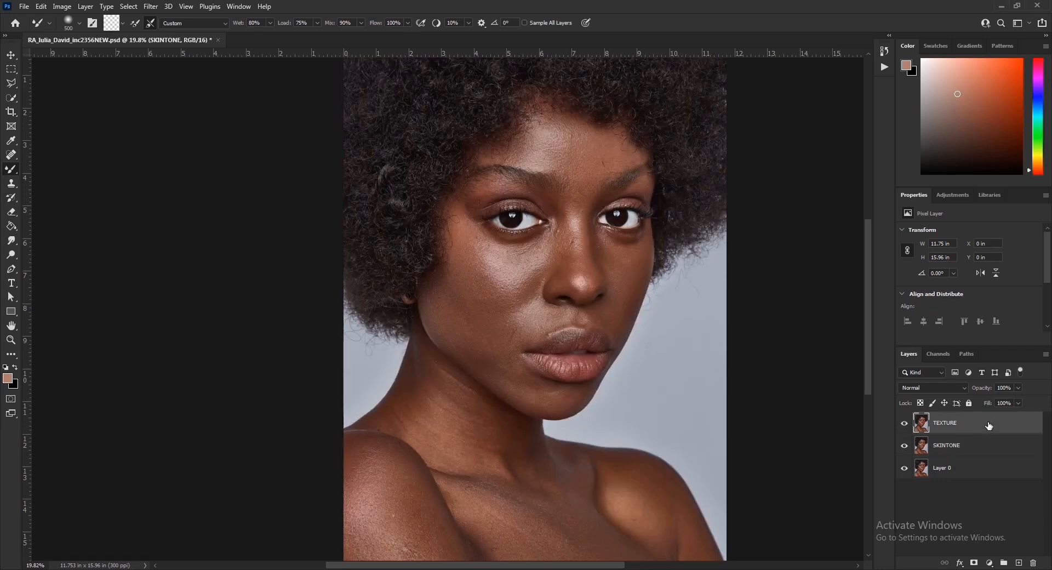
left_click_drag(953, 189, 953, 191)
left_click(953, 197)
left_click(920, 237)
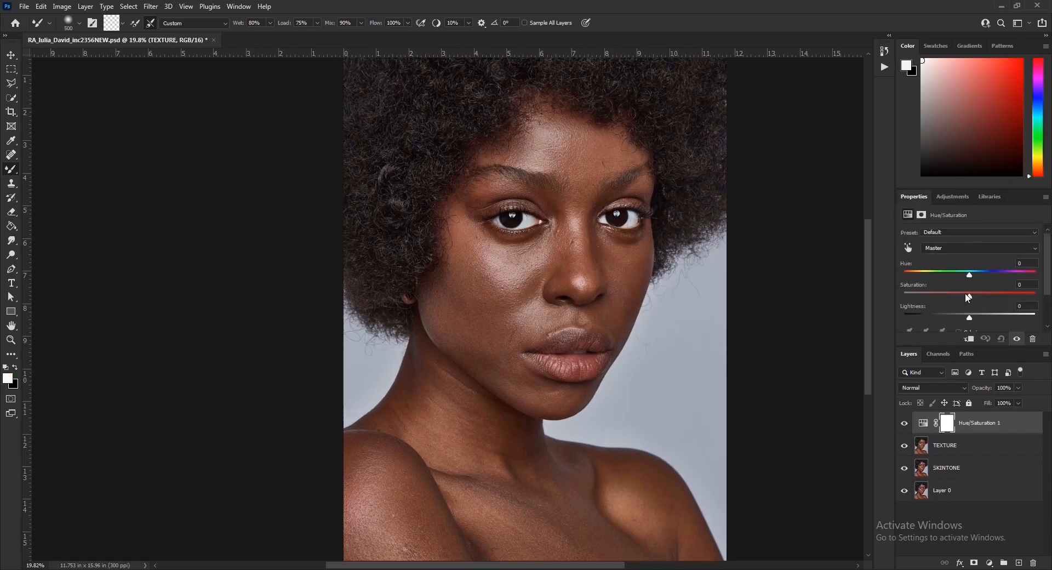
left_click_drag(970, 296, 912, 305)
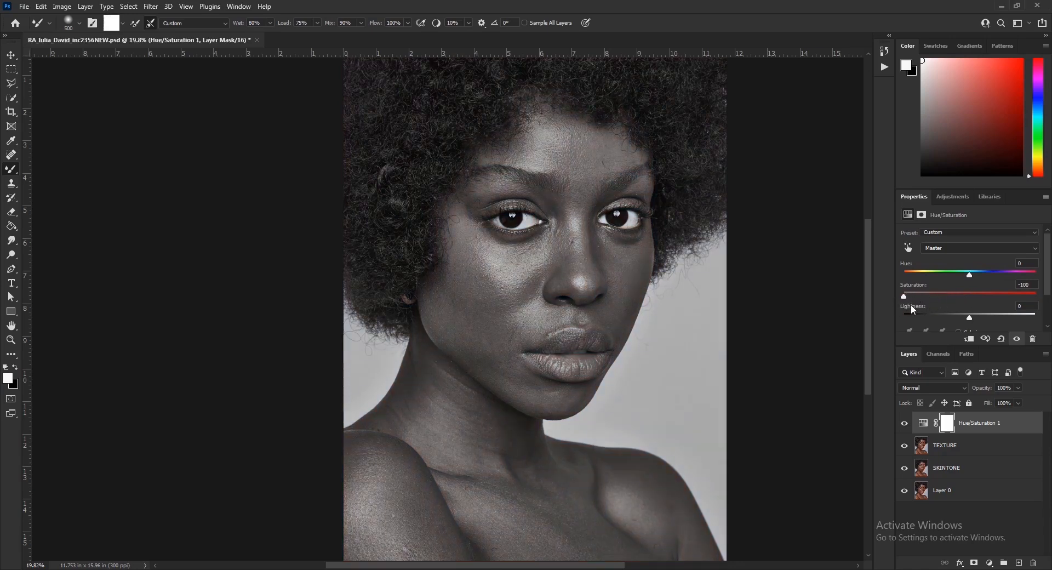
Step: Merge Hue/Saturation 1 with TEXTURE using Ctrl+E and set the merged layer to Overlay
left_click(981, 447)
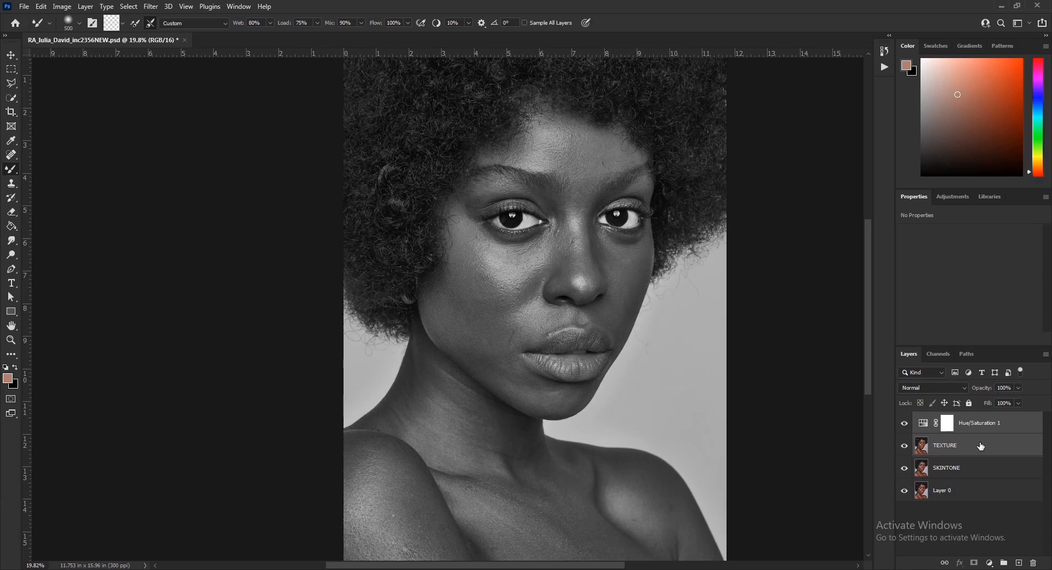
key("ctrl+e")
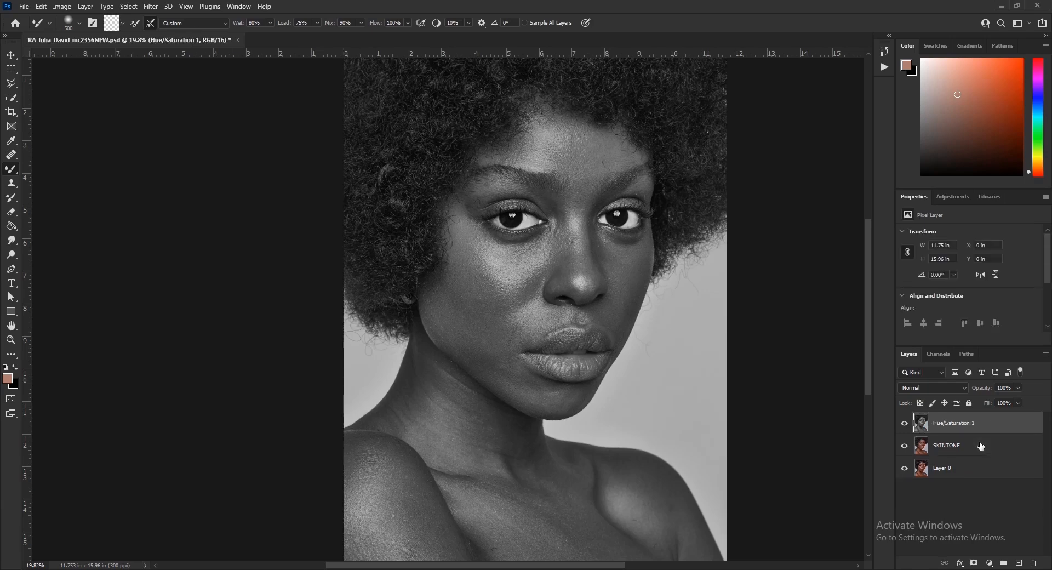
left_click(938, 388)
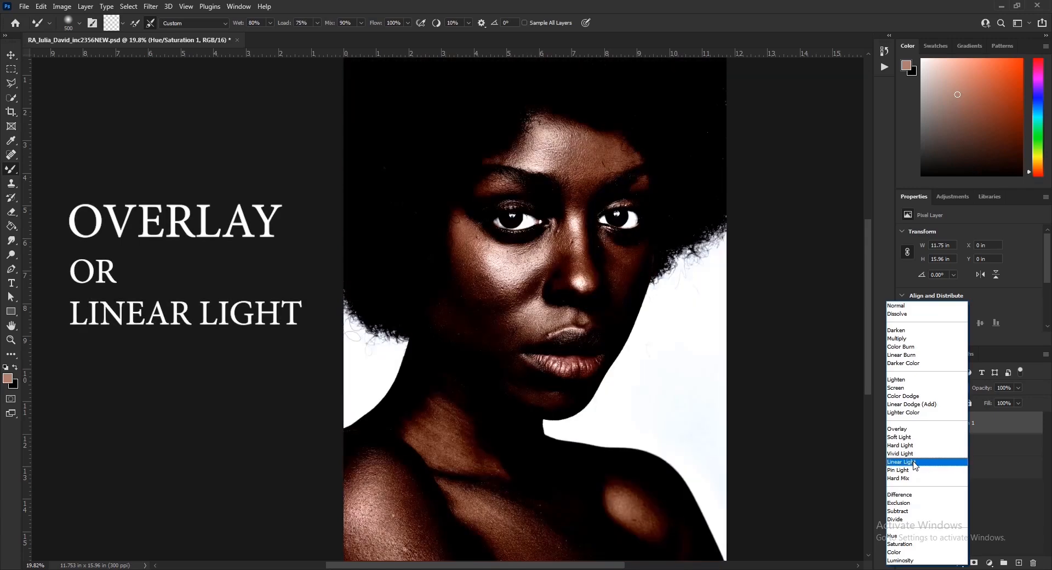
left_click(905, 430)
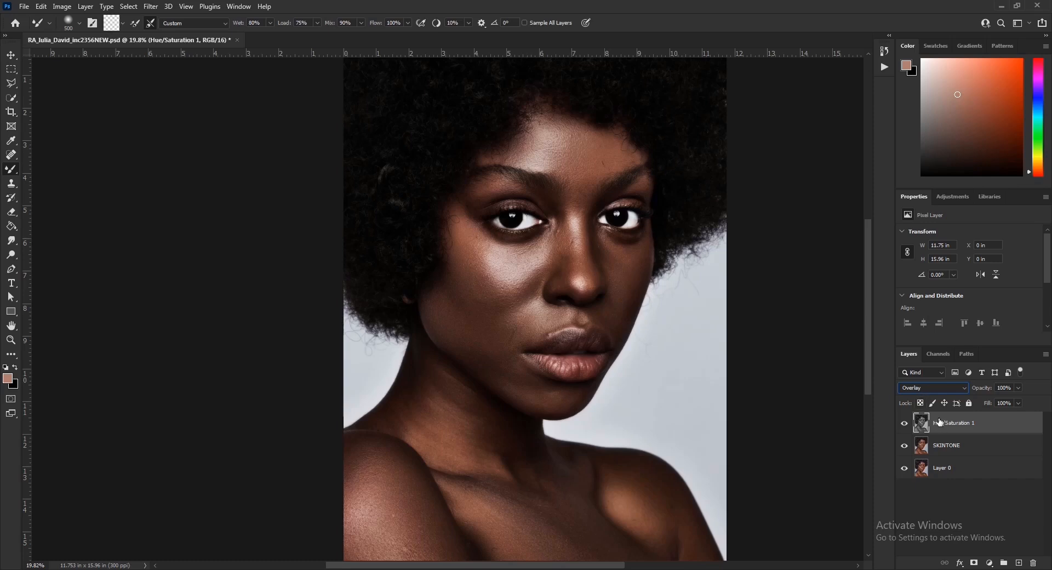
Step: Apply a 6.6-pixel High Pass to Hue/Saturation 1 and duplicate the layer
left_click(150, 7)
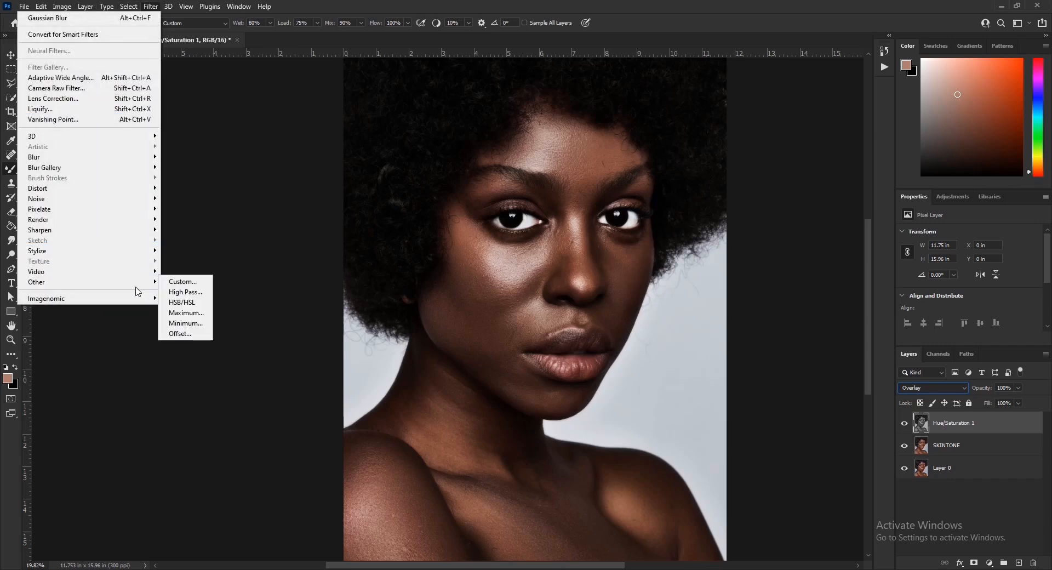
mouse_move(136, 287)
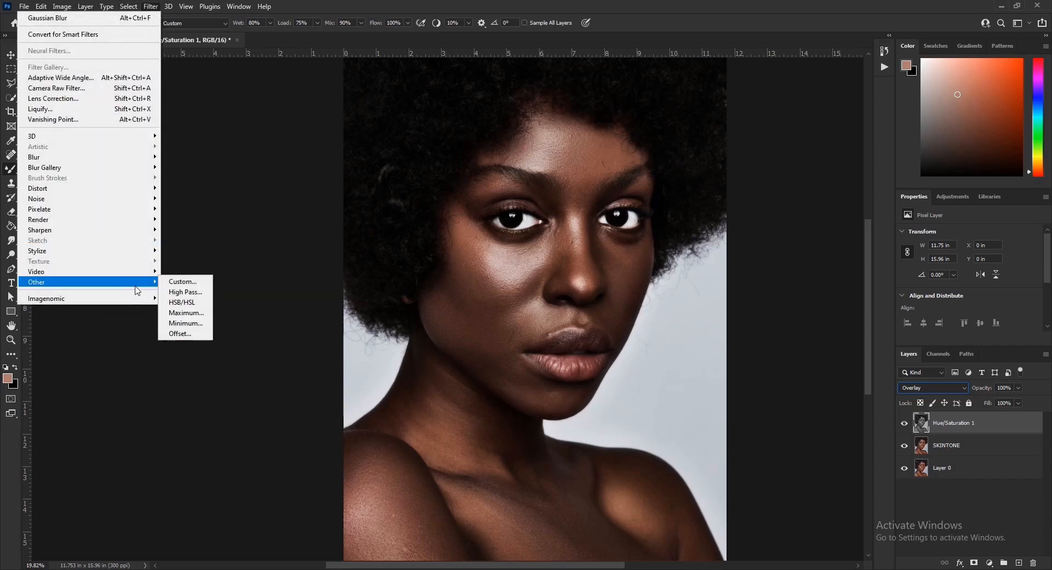
left_click(187, 292)
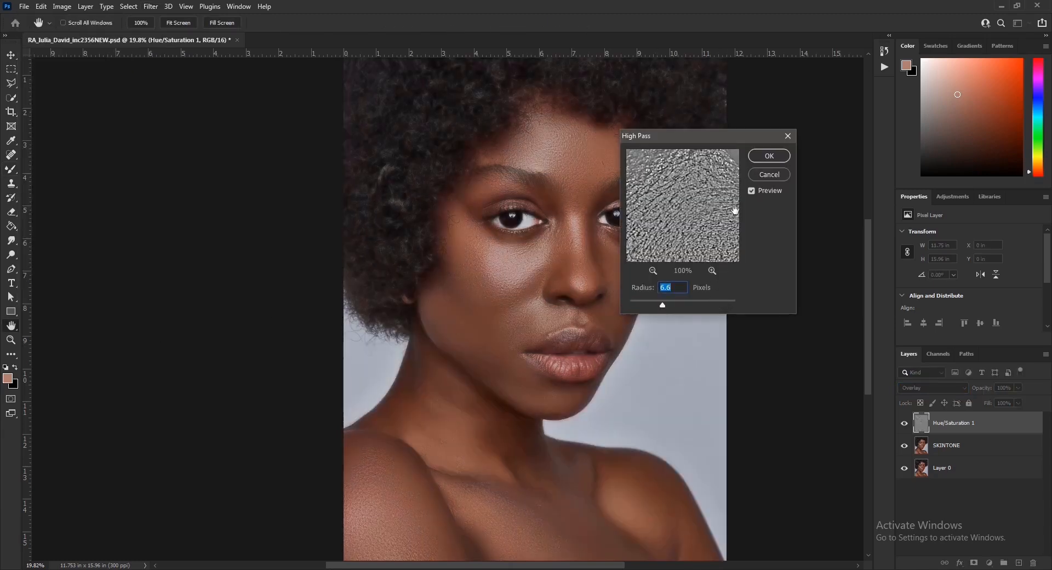
left_click(769, 156)
key("b")
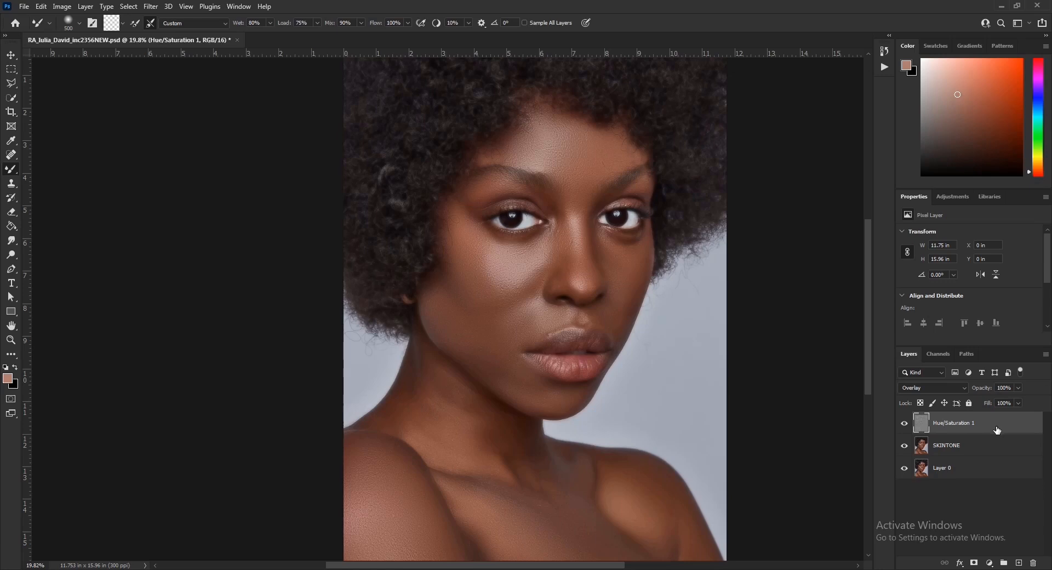
key("ctrl+j")
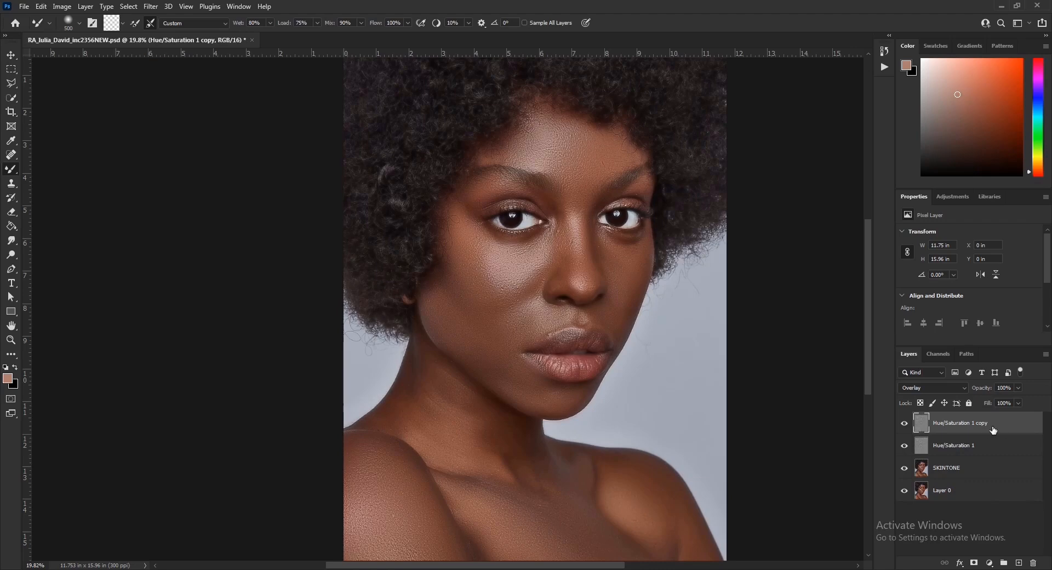
Step: Blur the Hue/Saturation 1 copy layer with a 2.8-pixel Gaussian Blur
left_click(151, 6)
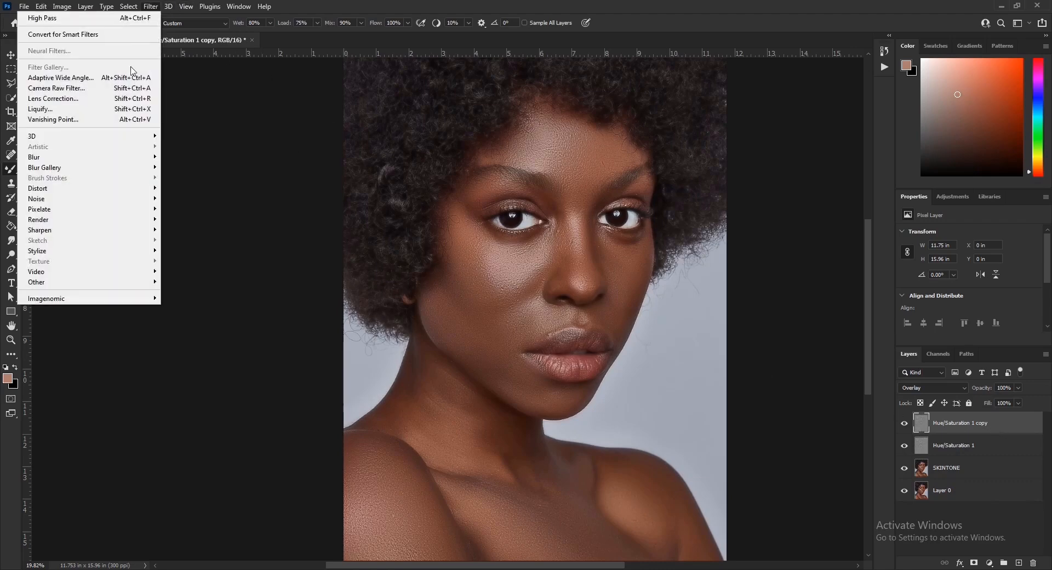
mouse_move(131, 163)
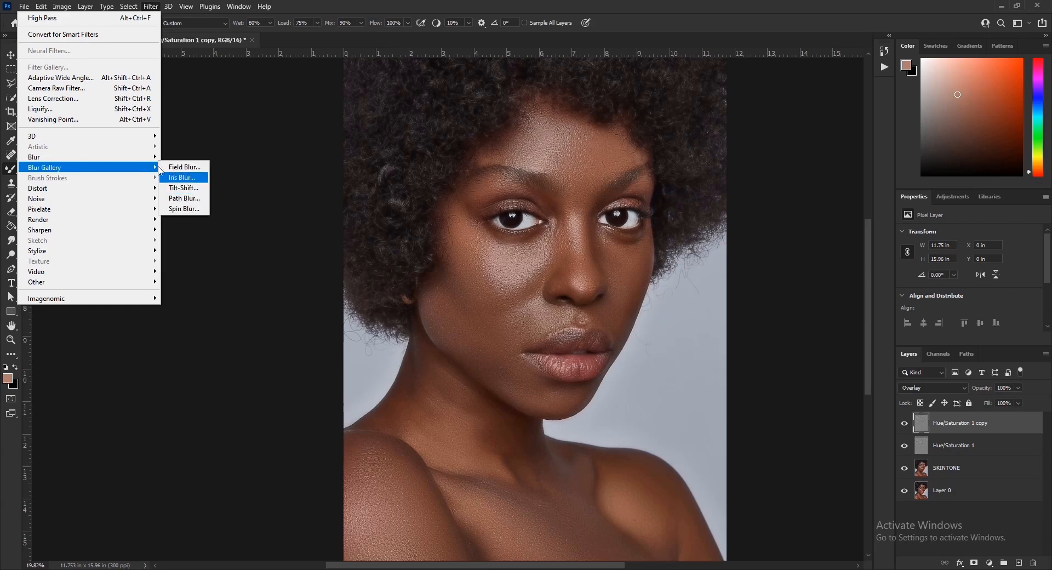
left_click(190, 198)
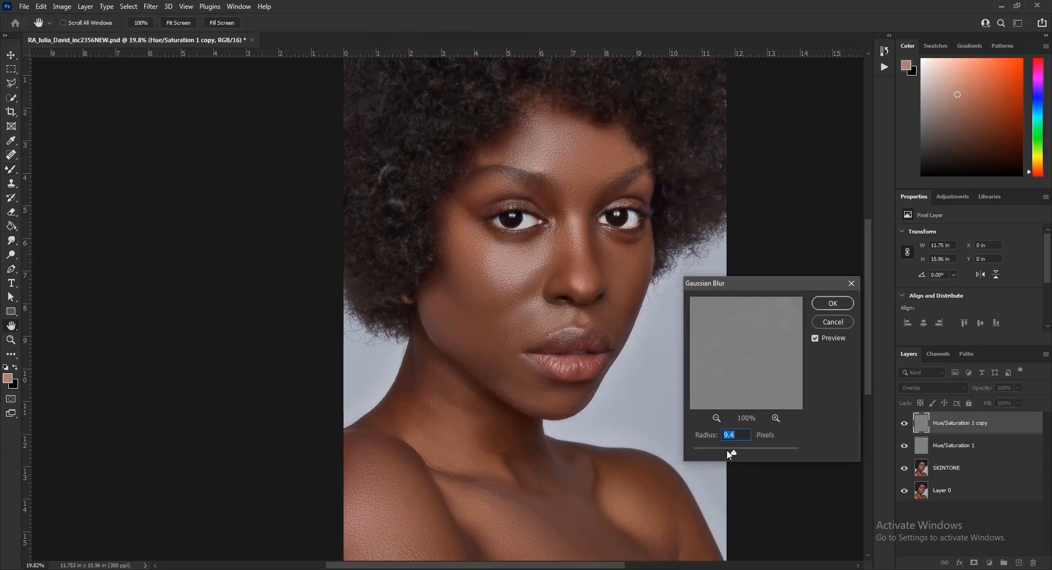
left_click_drag(727, 450, 725, 450)
left_click_drag(715, 449, 709, 450)
left_click(832, 305)
key("b")
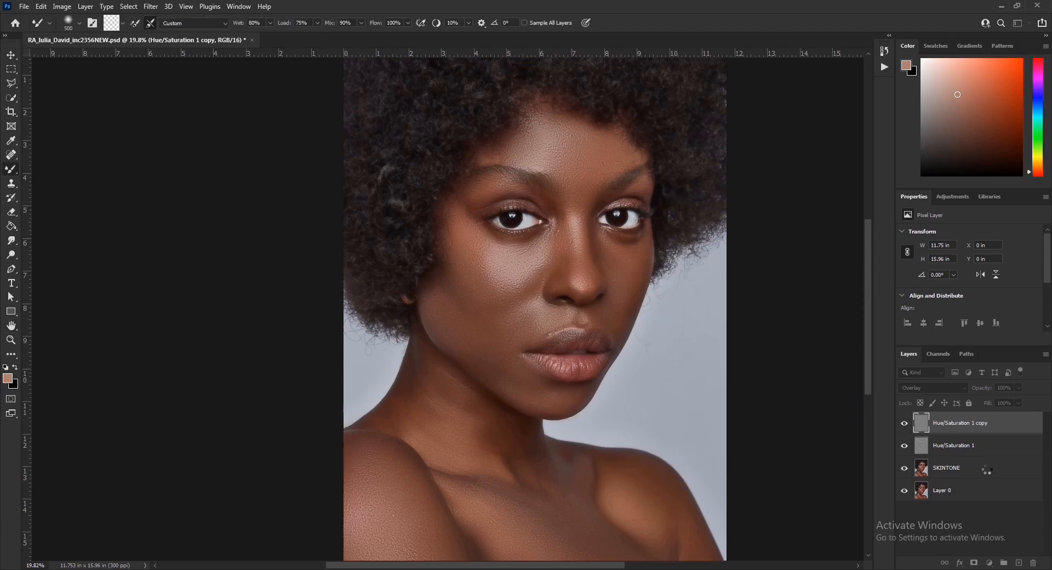
Step: Duplicate Layer 0 and select the four layers from Layer 0 copy up to Hue/Saturation 1 copy
left_click(993, 473)
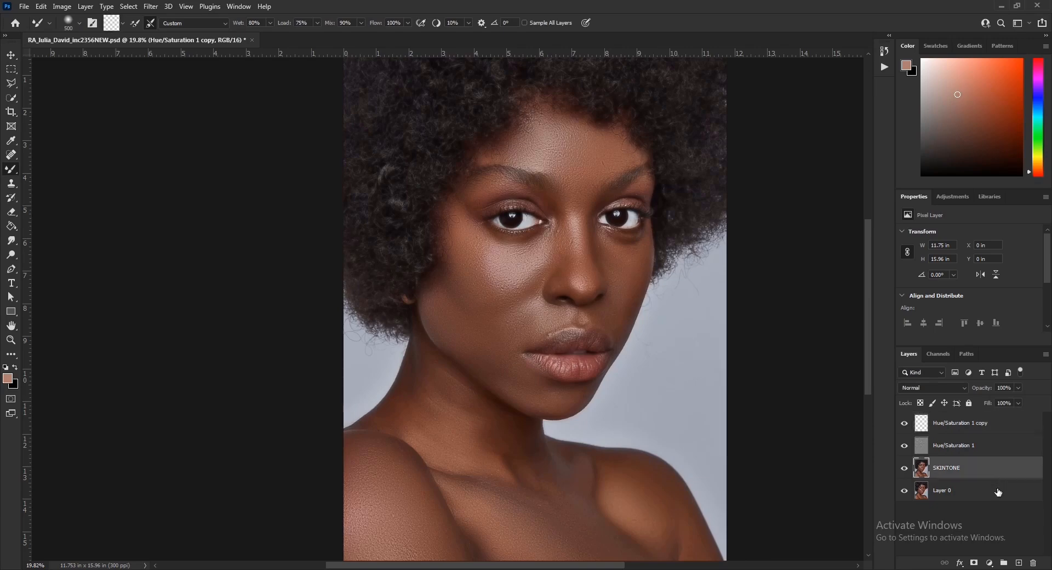
left_click(1004, 495)
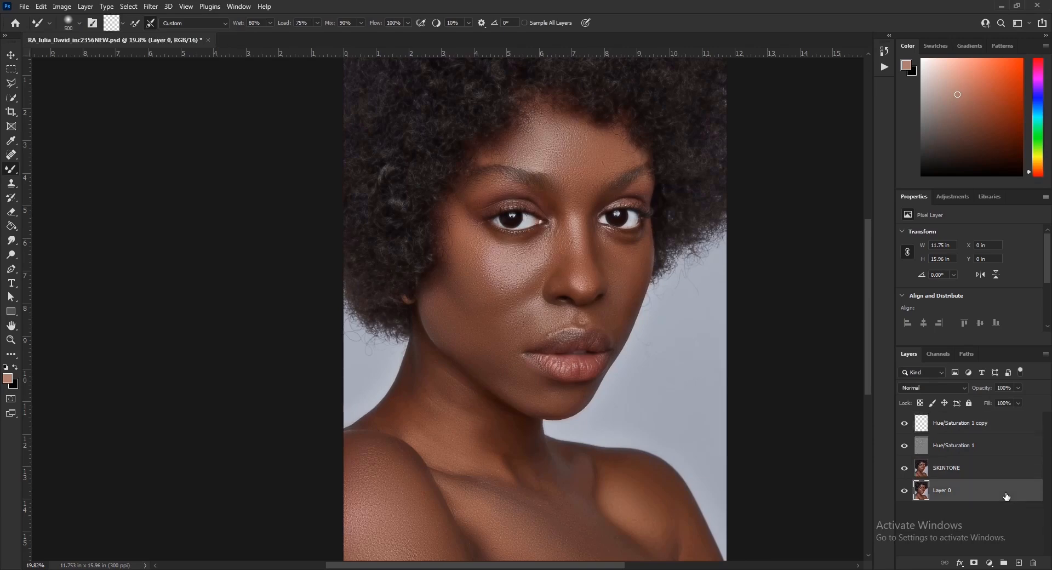
key("ctrl+j")
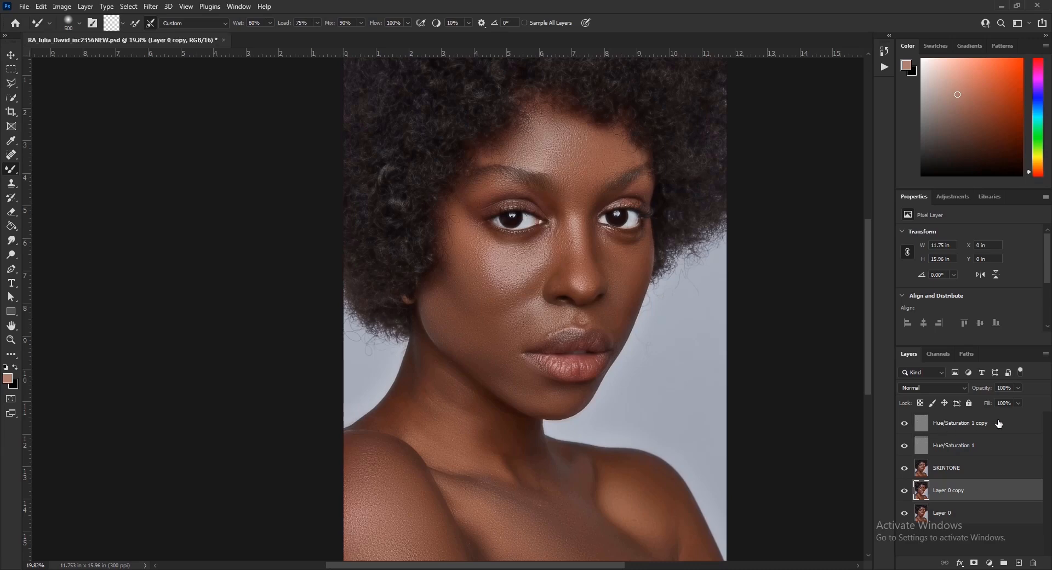
left_click(1002, 423, "shift")
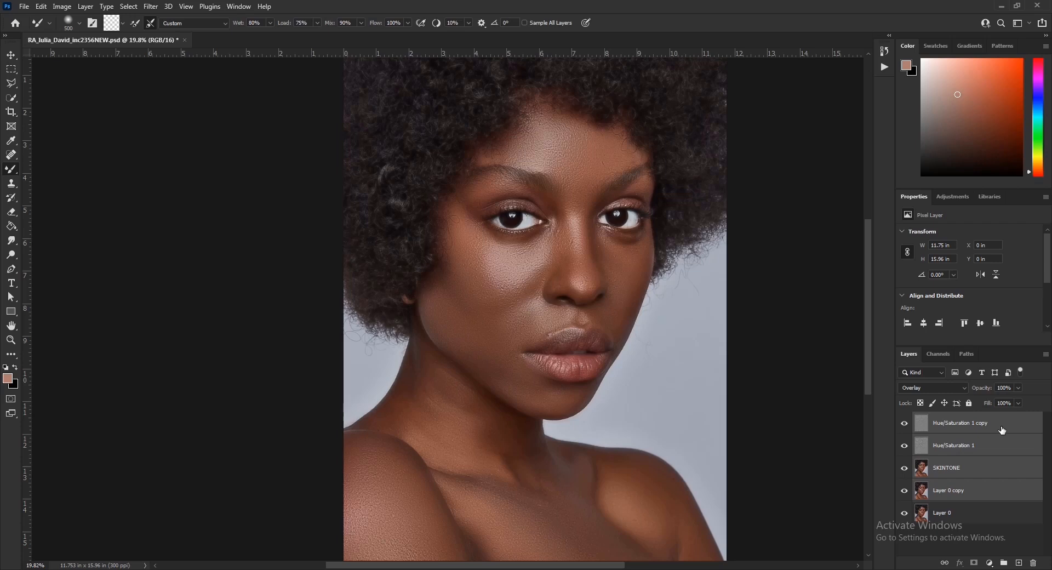
Step: Group the four retouch layers, add a mask inverted to black, and pick the Brush Tool
key("ctrl+g")
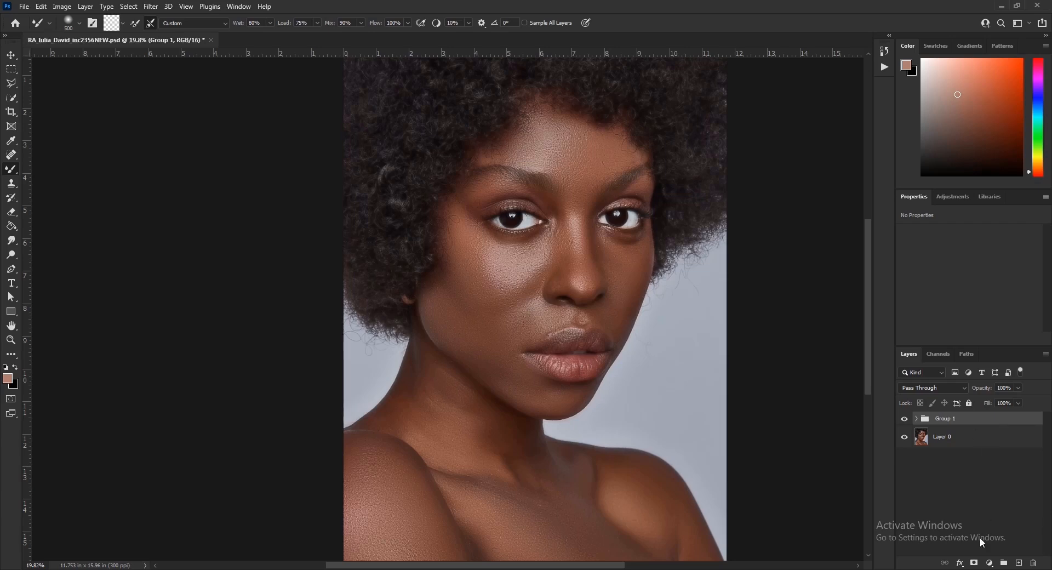
left_click(973, 563)
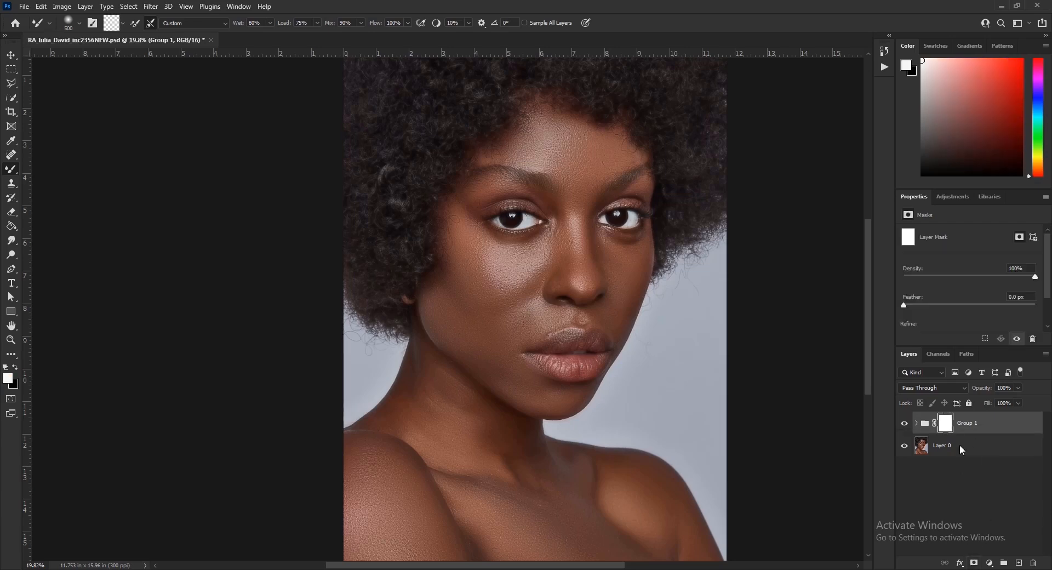
left_click(950, 424)
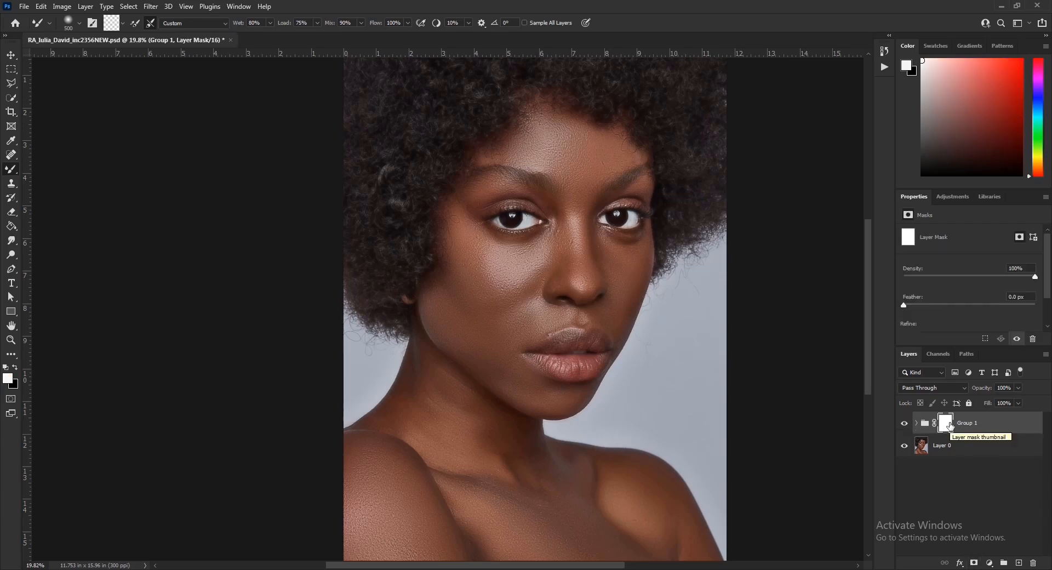
key("ctrl+i")
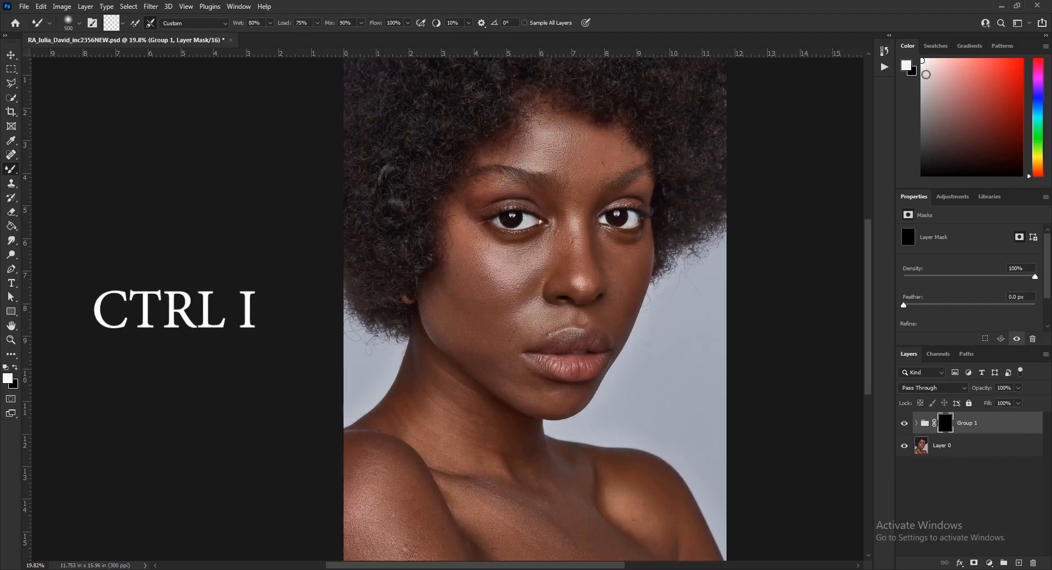
right_click(15, 175)
left_click(48, 170)
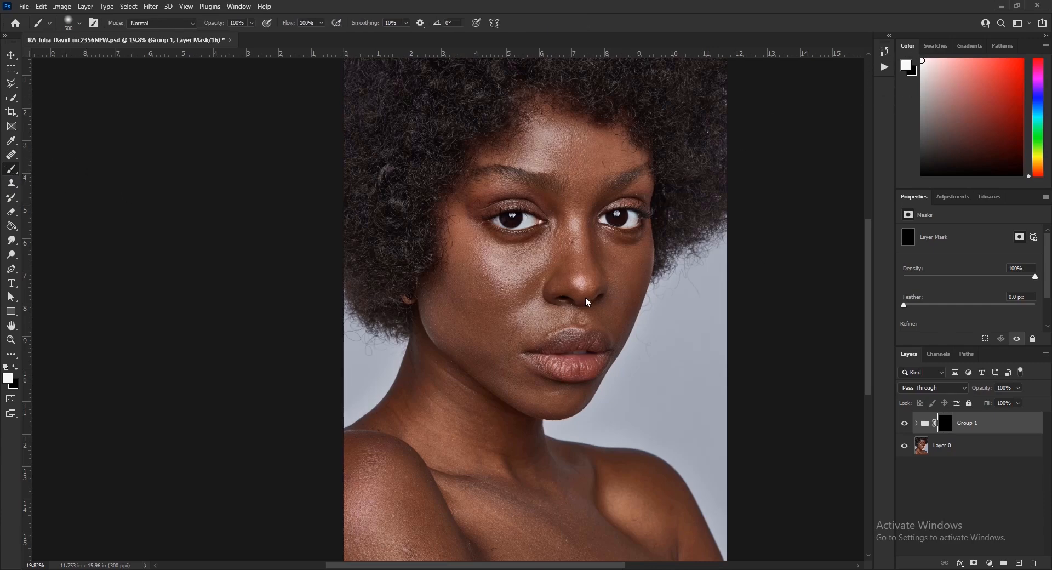
Step: Brush white on Group 1's mask over the cheek, both shoulders, neck and face to reveal the smoothing
mouse_move(482, 288)
left_mouse_down()
mouse_move(465, 240)
mouse_move(471, 290)
mouse_move(454, 336)
mouse_move(488, 351)
mouse_move(509, 285)
mouse_move(504, 305)
mouse_move(527, 260)
mouse_move(574, 224)
mouse_move(570, 237)
mouse_move(582, 195)
mouse_move(565, 141)
mouse_move(528, 146)
mouse_move(547, 142)
mouse_move(535, 127)
mouse_move(629, 144)
mouse_move(592, 163)
mouse_move(488, 153)
mouse_move(501, 137)
mouse_move(494, 190)
mouse_move(471, 202)
mouse_move(462, 239)
mouse_move(471, 323)
mouse_move(450, 323)
mouse_move(553, 397)
mouse_move(530, 324)
mouse_move(627, 279)
mouse_move(623, 259)
mouse_move(614, 317)
mouse_move(585, 272)
mouse_move(454, 468)
mouse_move(443, 455)
mouse_move(559, 476)
mouse_move(651, 512)
mouse_move(565, 547)
mouse_move(494, 545)
mouse_move(345, 476)
mouse_move(491, 544)
mouse_move(425, 368)
mouse_move(406, 417)
mouse_move(453, 400)
mouse_move(509, 425)
mouse_move(545, 482)
mouse_move(564, 465)
mouse_move(574, 531)
mouse_move(587, 554)
mouse_move(606, 554)
mouse_move(376, 525)
mouse_move(355, 541)
mouse_move(393, 545)
left_mouse_up()
mouse_move(651, 480)
left_mouse_down()
mouse_move(643, 477)
mouse_move(654, 501)
mouse_move(631, 498)
left_mouse_up()
left_click_drag(439, 424, 454, 398)
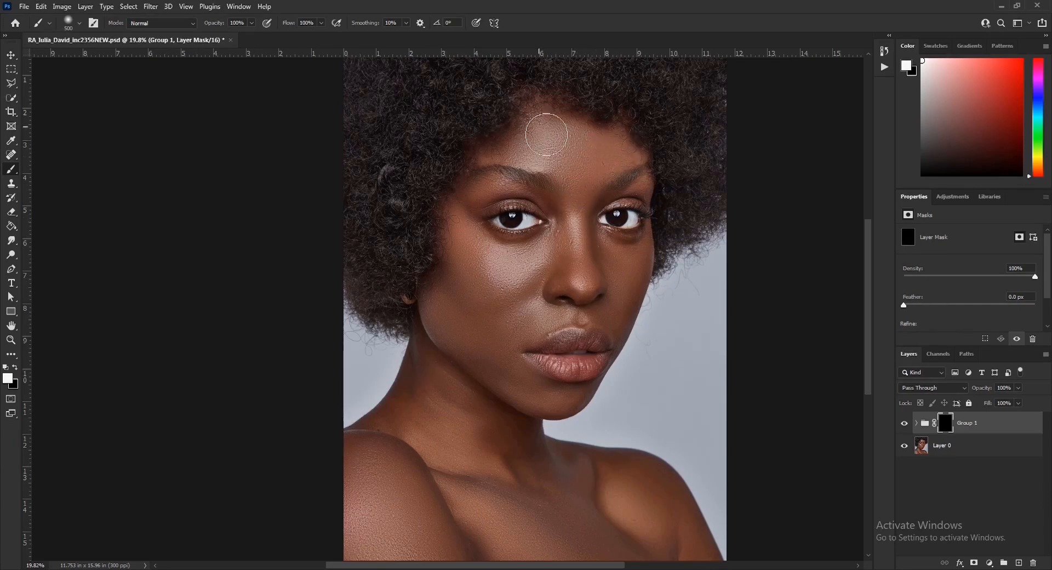
left_click_drag(647, 183, 635, 187)
scroll(540, 335, "up", 2)
scroll(549, 337, "up", 4)
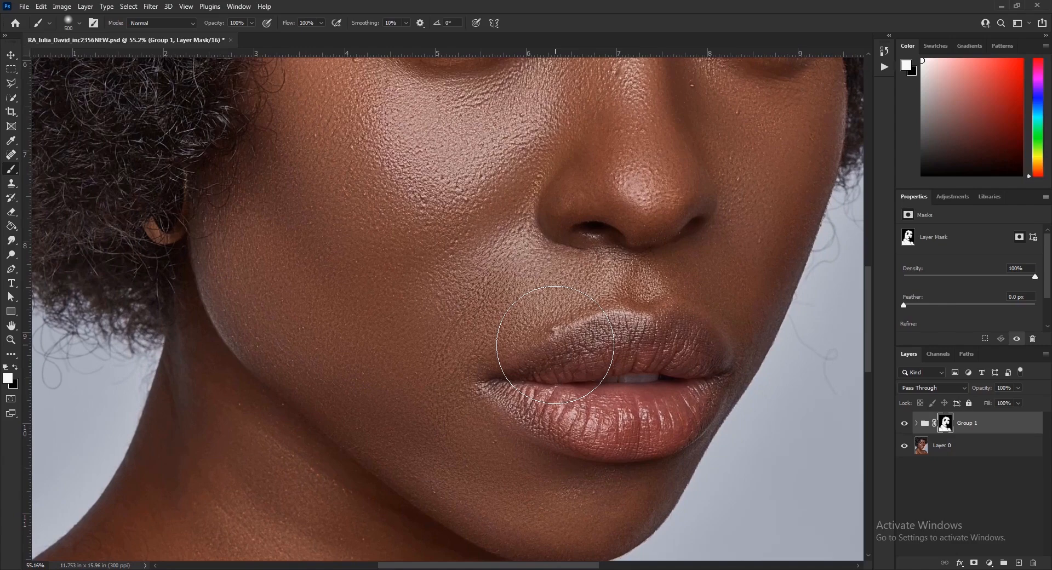
scroll(555, 344, "down", 2)
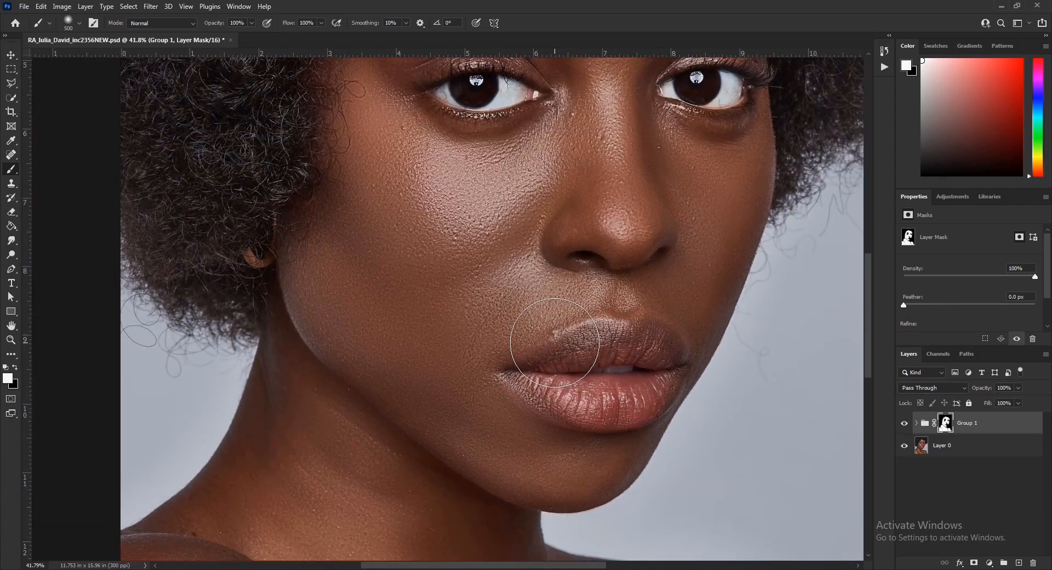
scroll(555, 343, "down", 7)
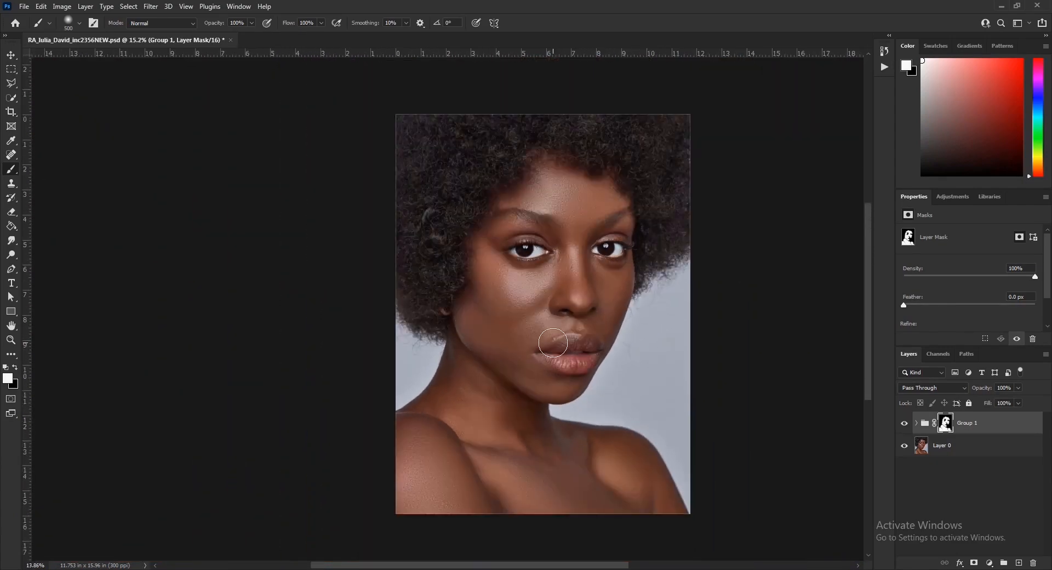
scroll(552, 342, "down", 1)
scroll(553, 342, "up", 2)
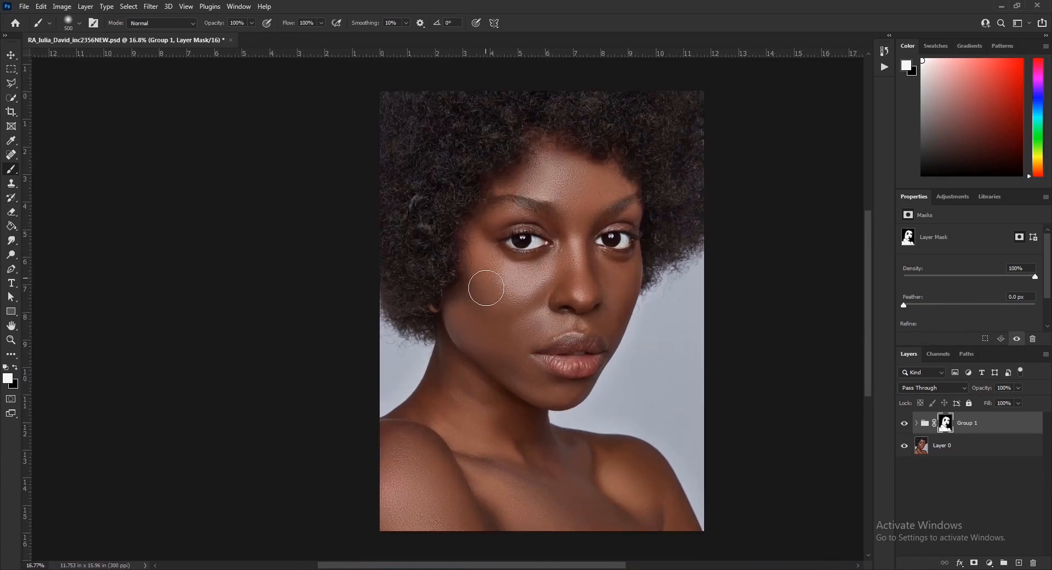
scroll(660, 237, "up", 1)
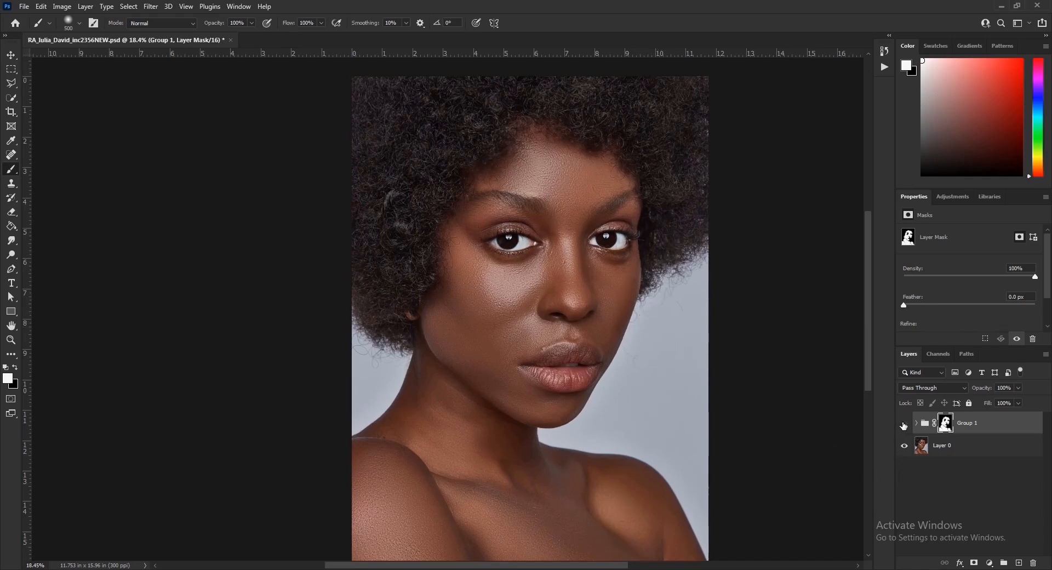
left_click(904, 425)
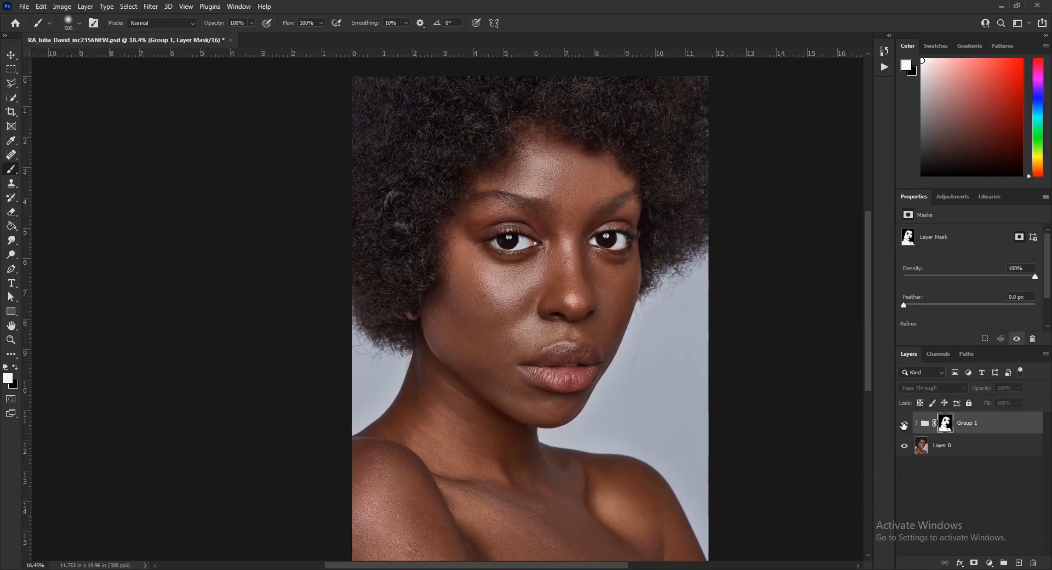
left_click(904, 425)
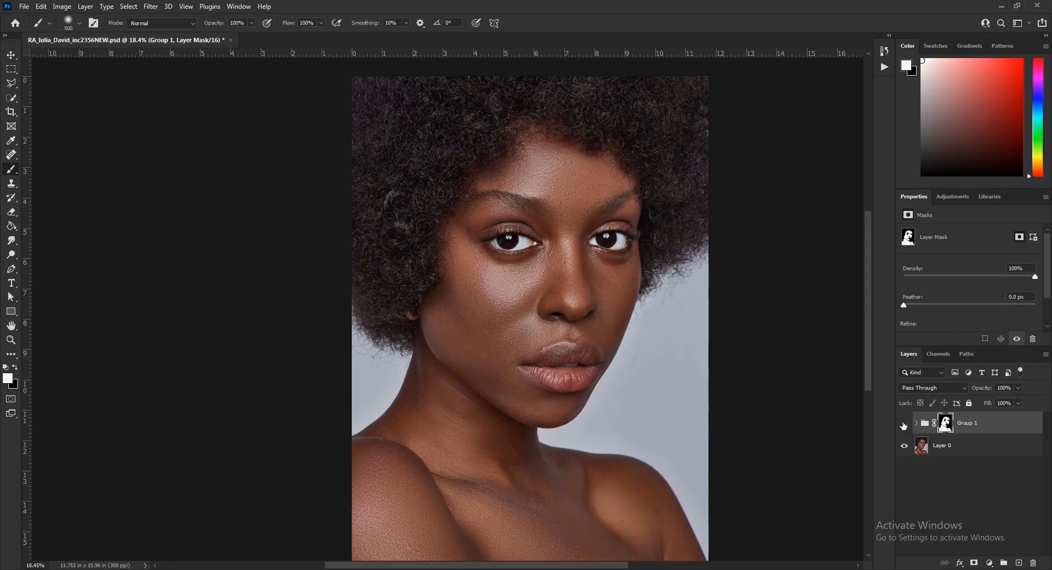
left_click(903, 425)
left_click(904, 425)
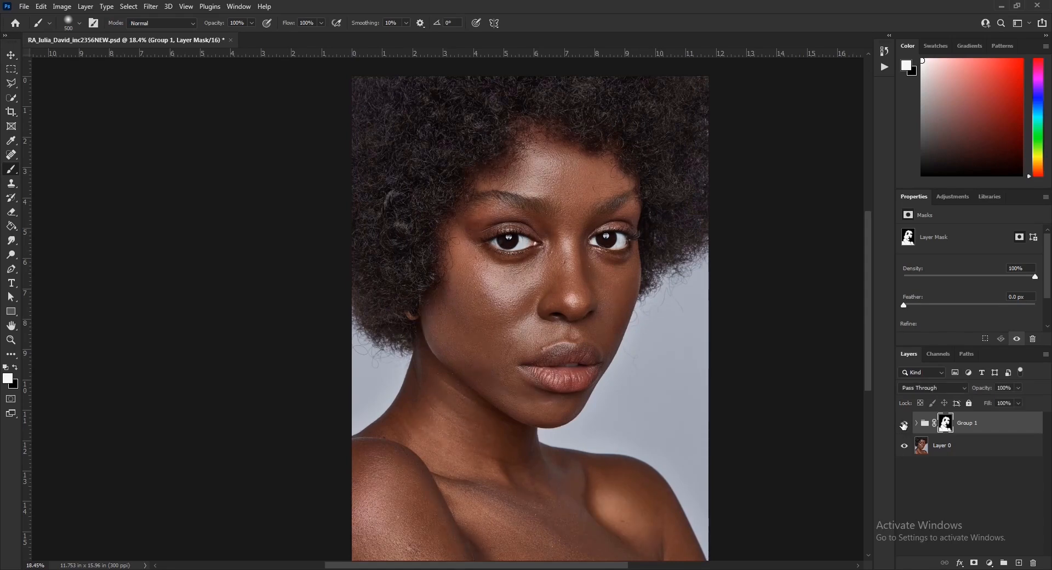